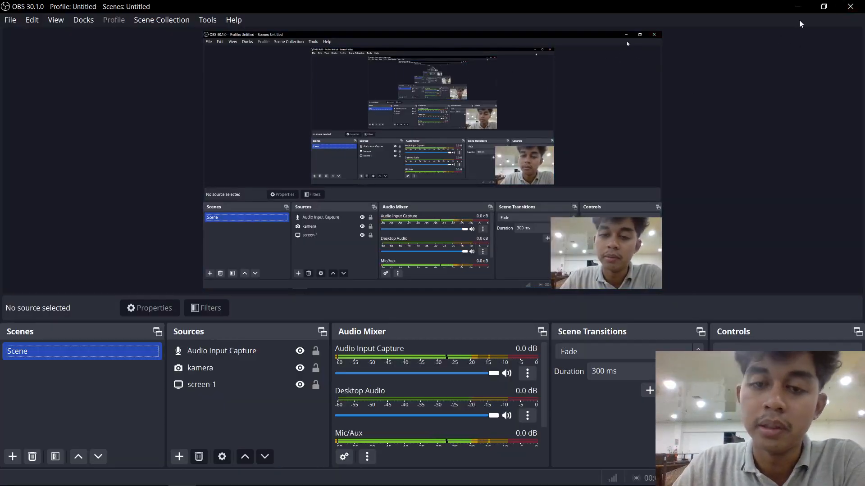
- Switch to Mastercam, where the TUGAS CAM 1 part is open, and tilt the view to show its toolpaths
{"action": "left_click", "coordinate": [796, 8]}
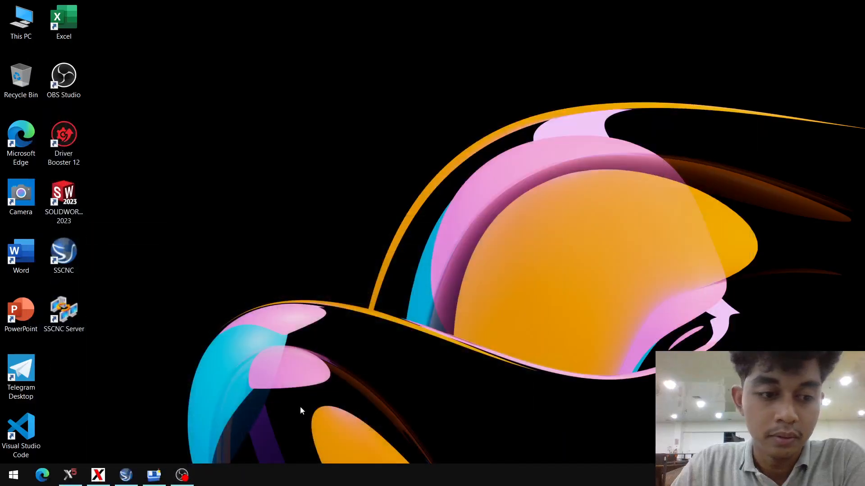
{"action": "left_click", "coordinate": [70, 476]}
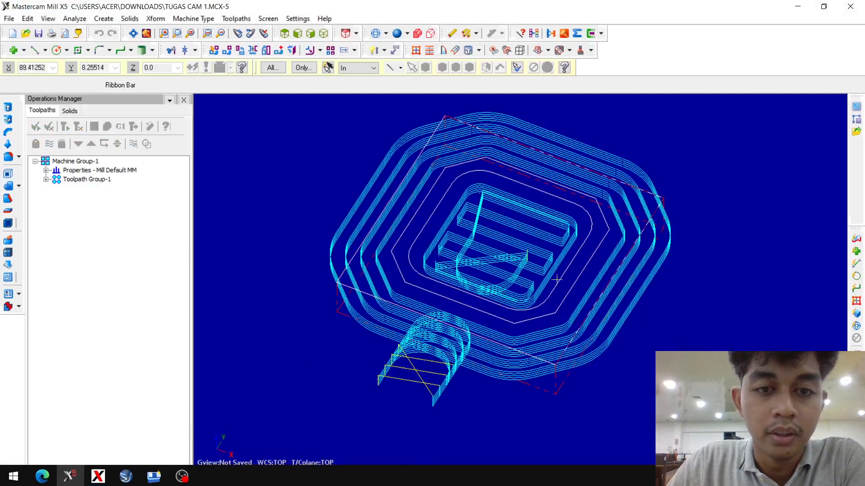
{"action": "scroll", "coordinate": [396, 343], "scroll_direction": "up", "scroll_amount": 1}
{"action": "middle_click_drag", "start_coordinate": [397, 343], "coordinate": [398, 326]}
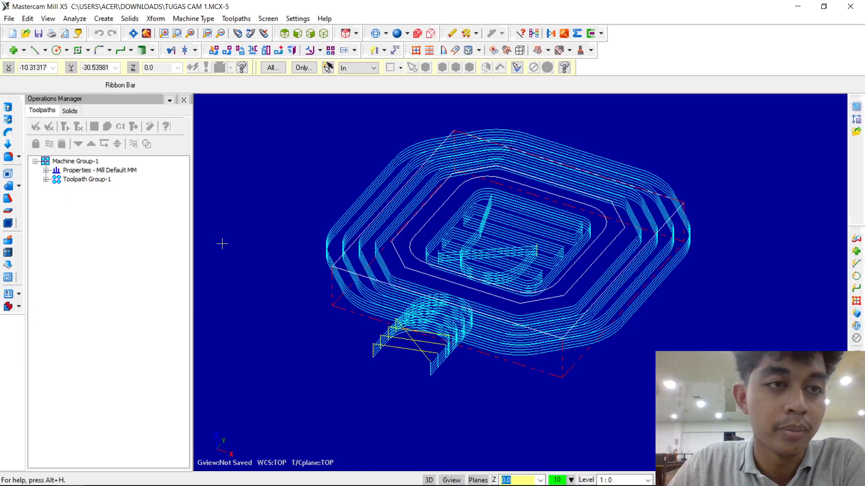
- Look up the default machine option among the mill machine types
{"action": "left_click", "coordinate": [188, 18]}
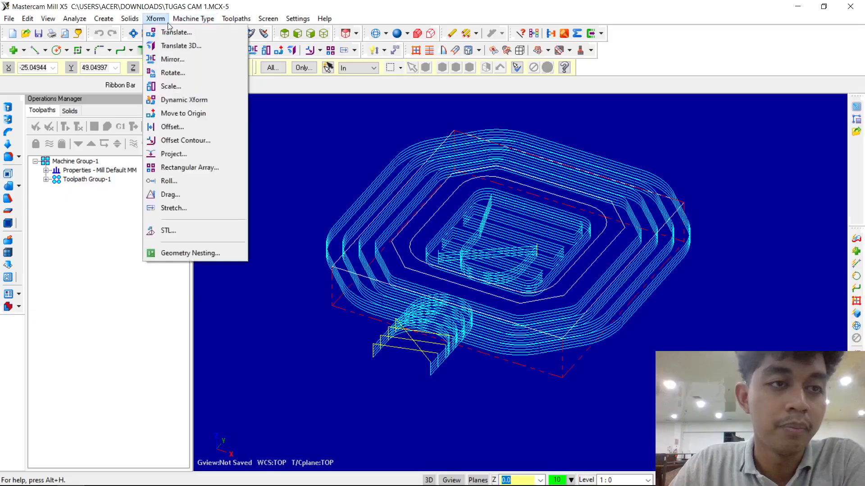
{"action": "mouse_move", "coordinate": [187, 31]}
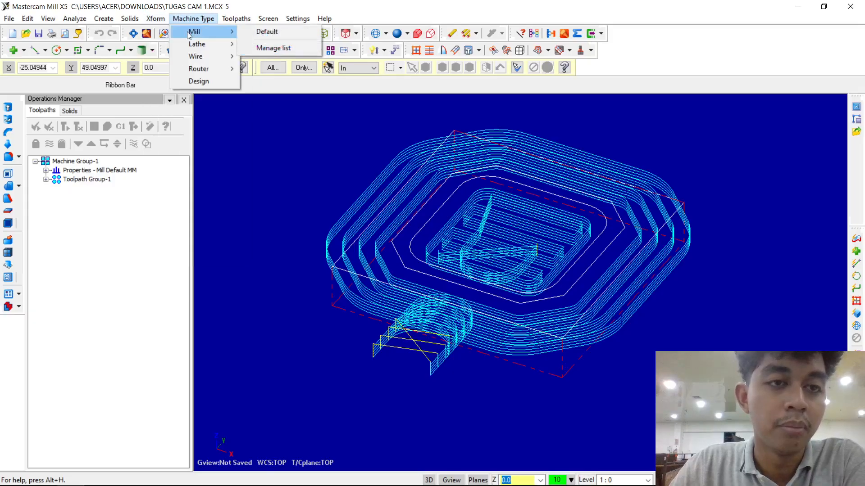
{"action": "left_click", "coordinate": [268, 36]}
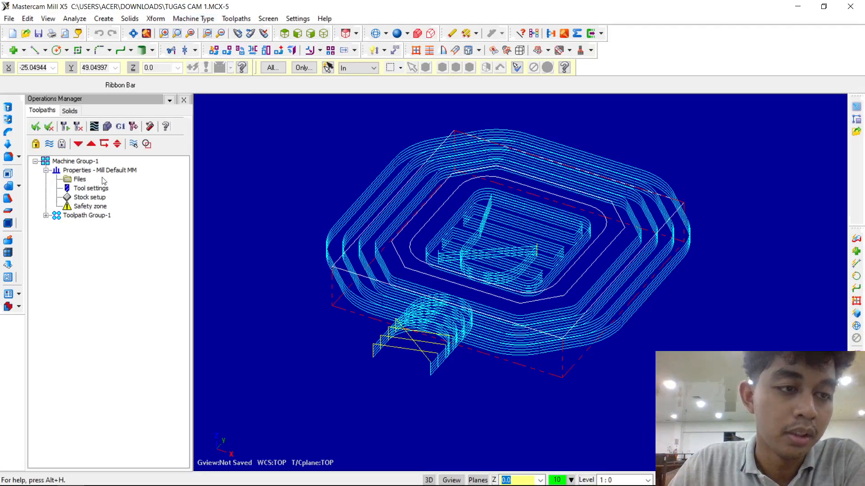
- Open the machine group's stock setup, examine the stock shape, dimensions and origin, and accept it
{"action": "left_click", "coordinate": [79, 200]}
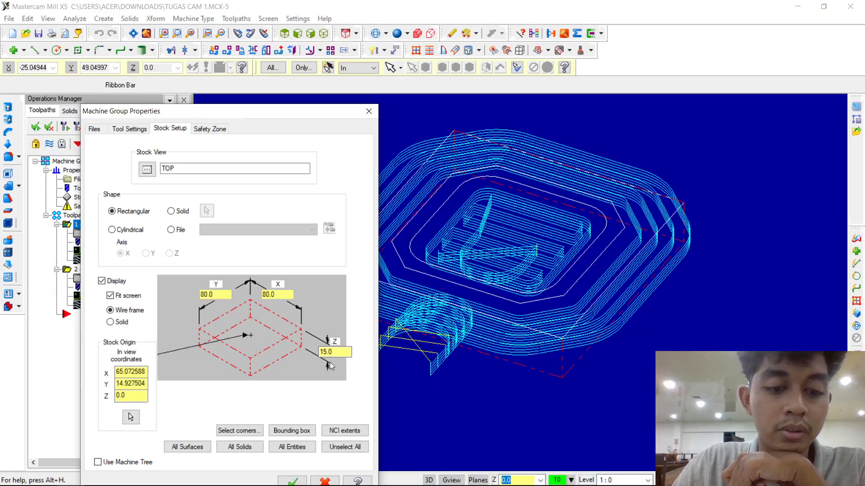
{"action": "mouse_move", "coordinate": [285, 482]}
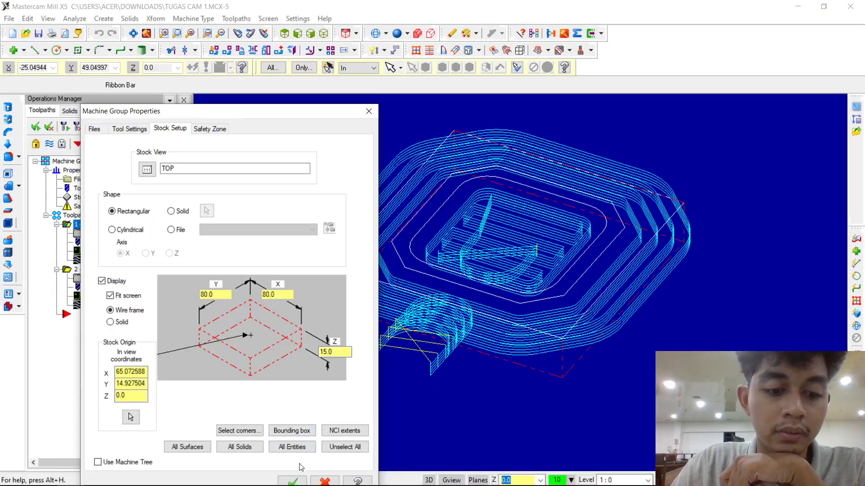
{"action": "left_click", "coordinate": [297, 478]}
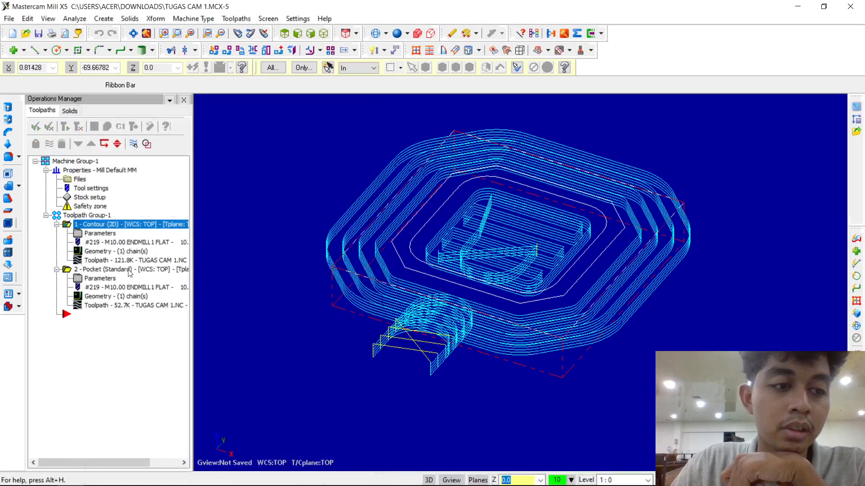
- Examine the mill toolpath types that can be added to Toolpath Group-1, without adding one
{"action": "right_click", "coordinate": [69, 216]}
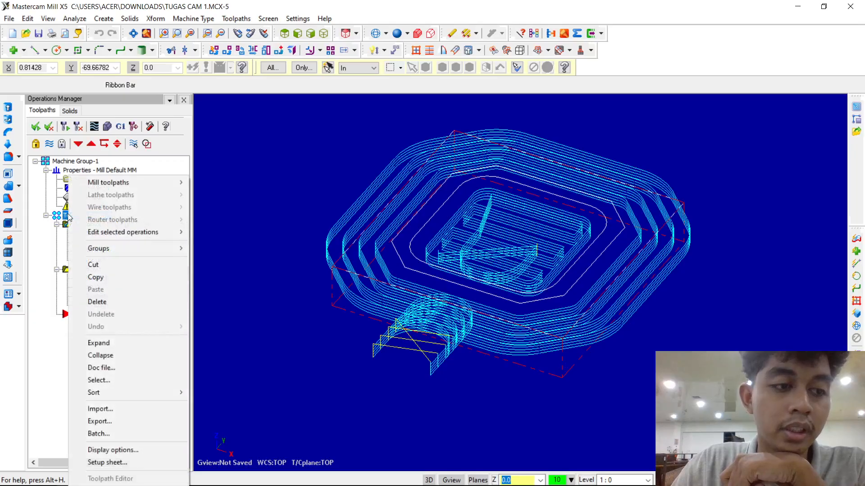
{"action": "mouse_move", "coordinate": [105, 185]}
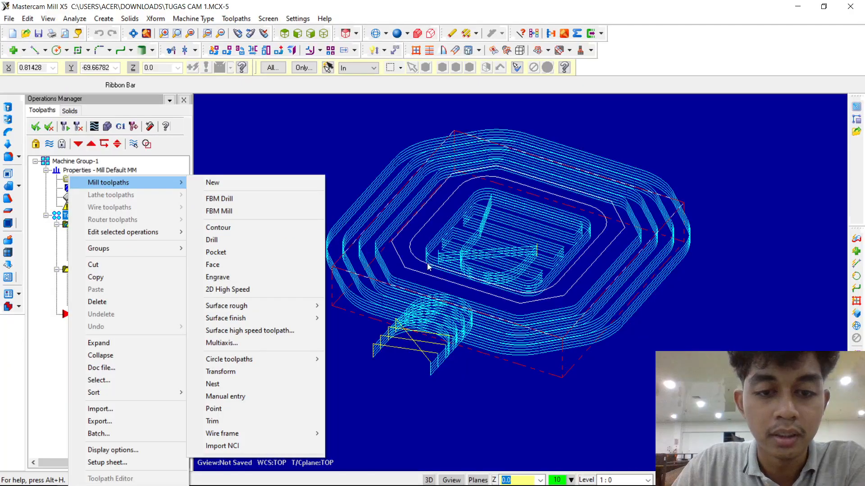
{"action": "right_click", "coordinate": [414, 271]}
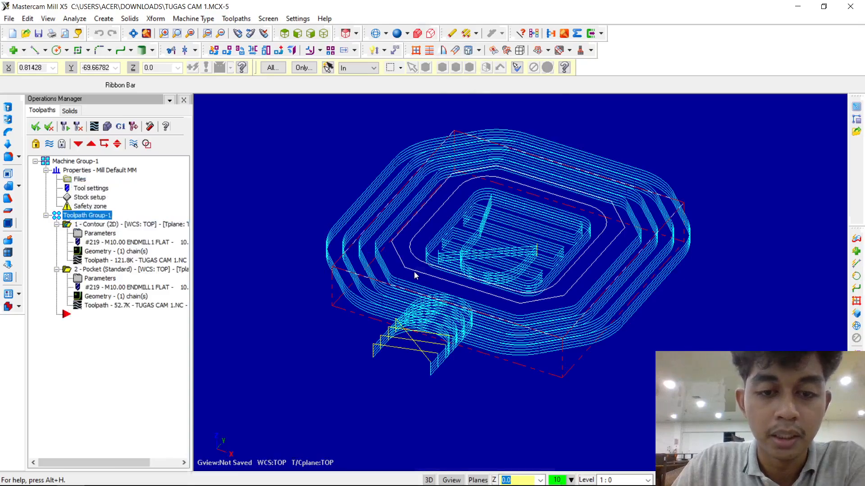
{"action": "key", "text": "Escape"}
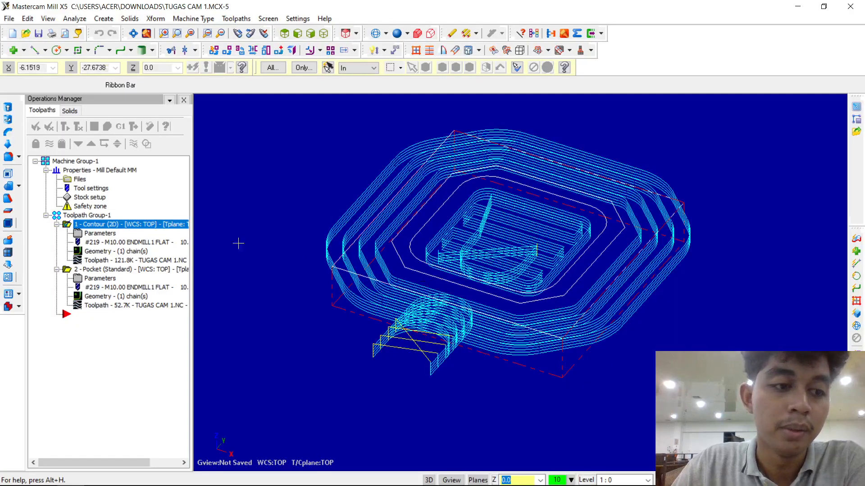
- Open the parameters of the 2D contour operation and review its toolpath type and tool settings
{"action": "left_click", "coordinate": [83, 233]}
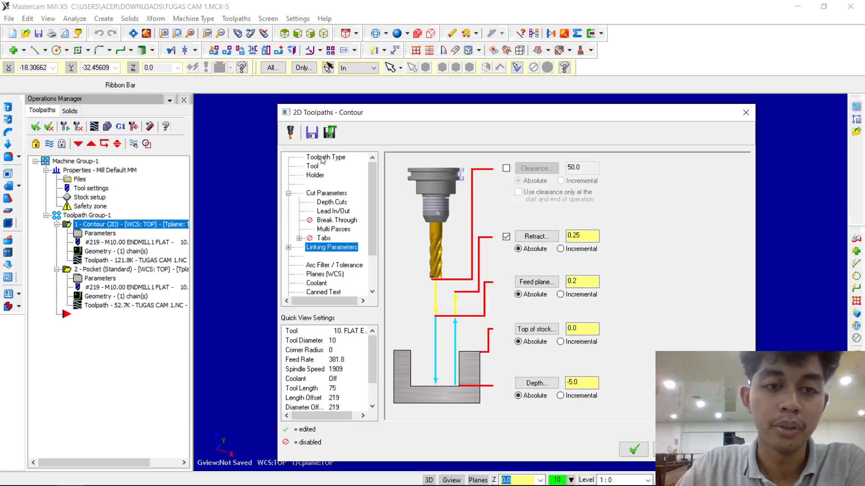
{"action": "left_click", "coordinate": [322, 158]}
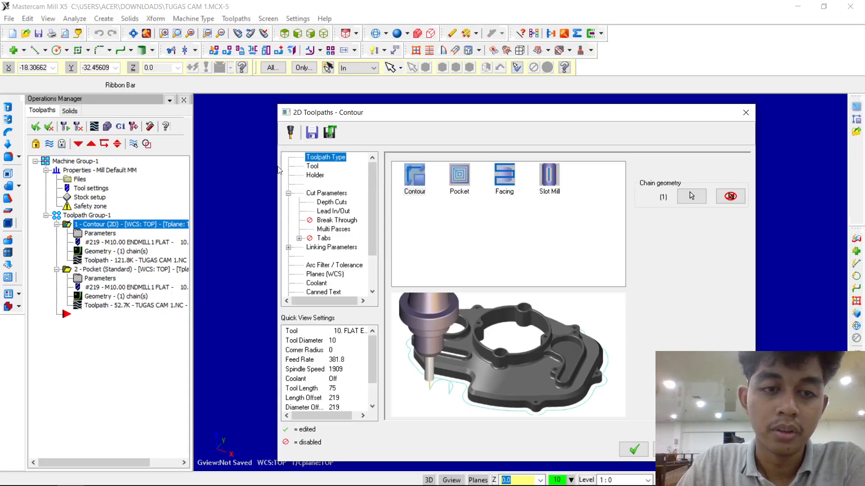
{"action": "left_click", "coordinate": [316, 167]}
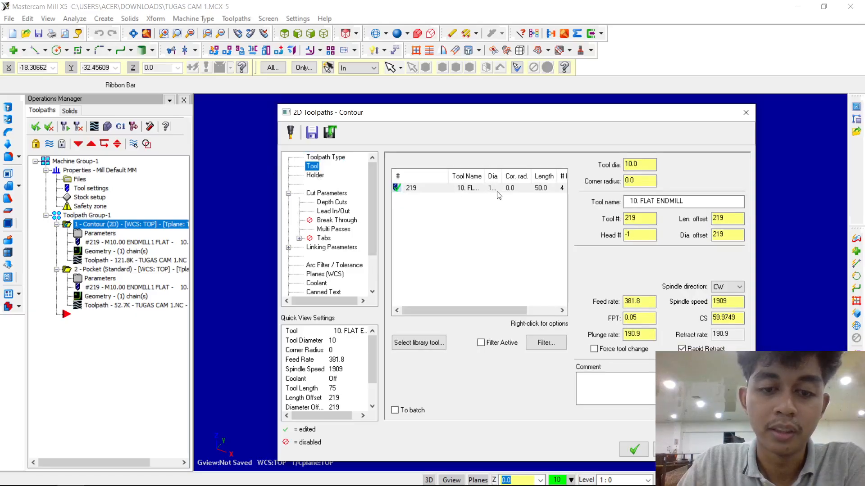
- Browse the tool library down to the flat end mills and close it without picking a different tool
{"action": "left_click", "coordinate": [433, 352]}
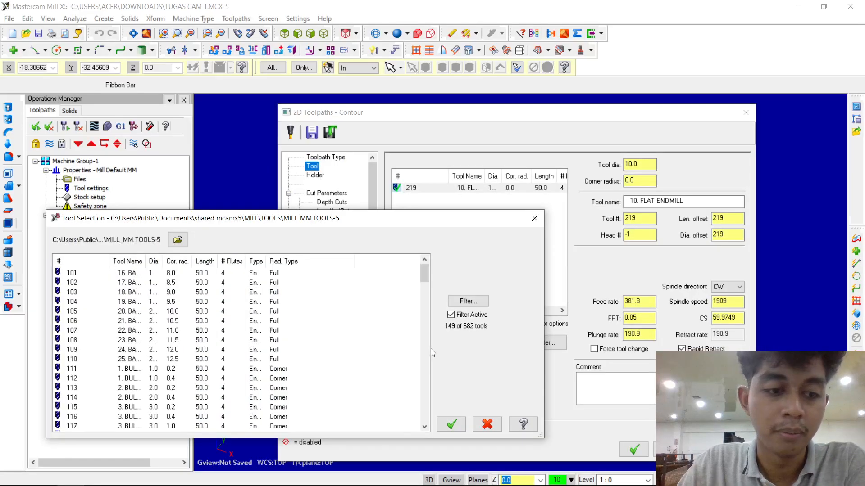
{"action": "scroll", "coordinate": [161, 304], "scroll_direction": "down", "scroll_amount": 20}
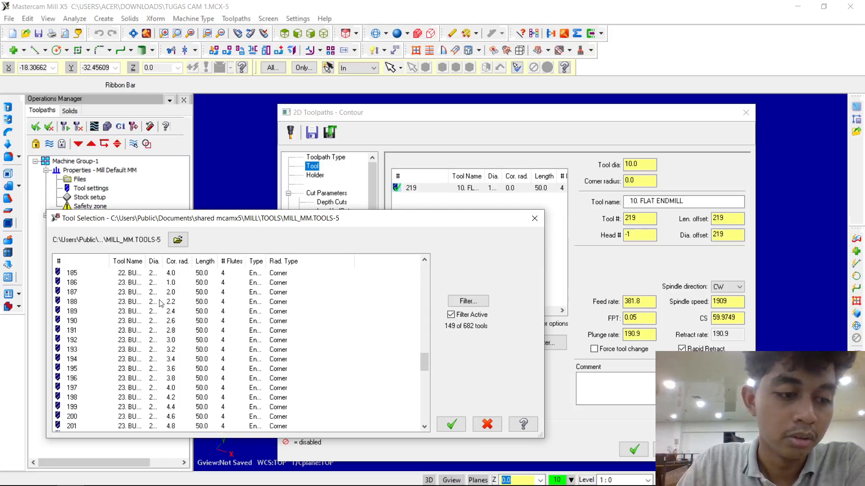
{"action": "scroll", "coordinate": [131, 378], "scroll_direction": "down", "scroll_amount": 3}
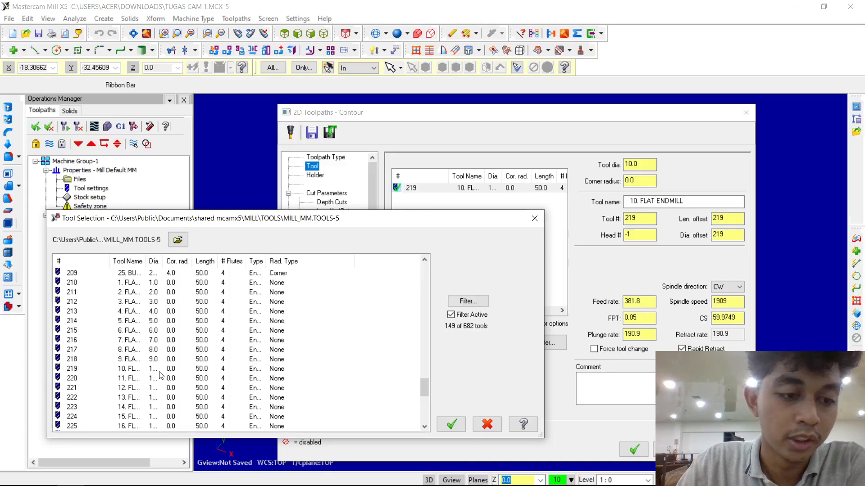
{"action": "left_click", "coordinate": [451, 425]}
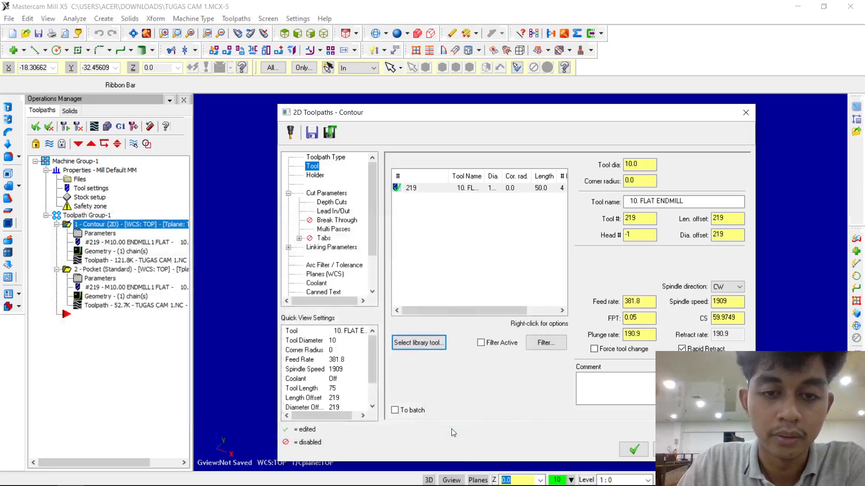
- Review the contour operation's depth cuts, break through and multi passes settings
{"action": "left_click", "coordinate": [322, 203]}
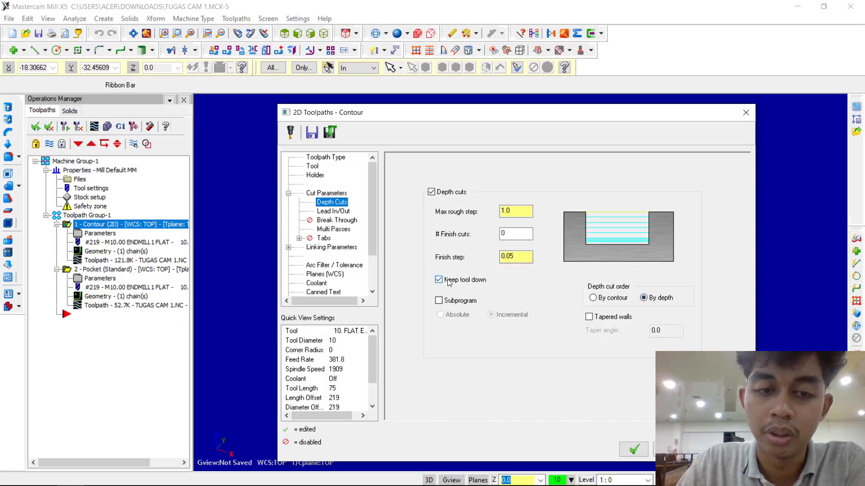
{"action": "left_click", "coordinate": [321, 221]}
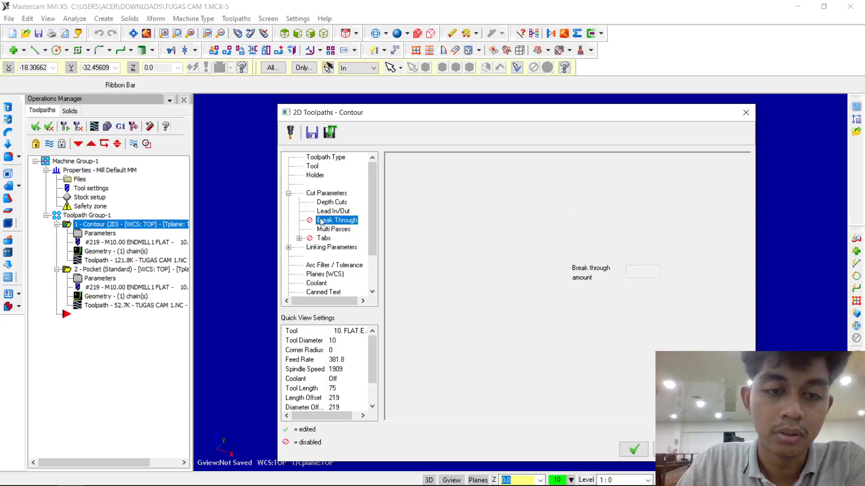
{"action": "left_click", "coordinate": [321, 230]}
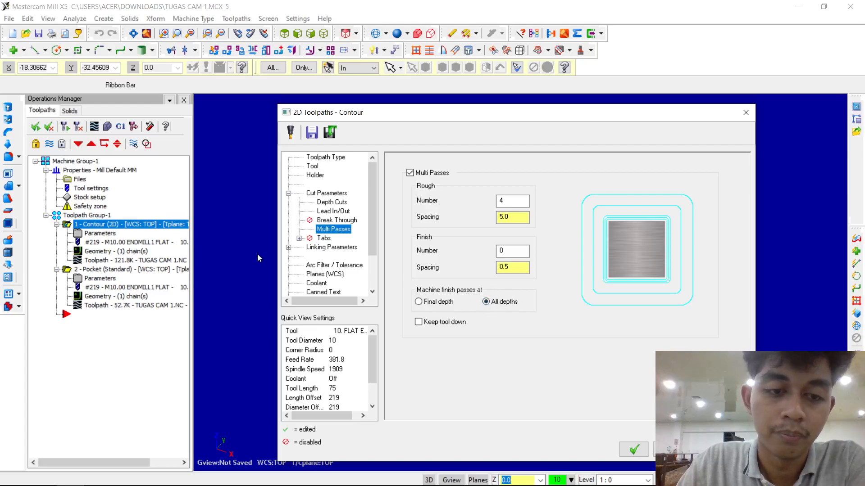
- Review the contour's linking parameters, including retract, feed plane, top of stock and depth, and accept the operation's parameters
{"action": "left_click", "coordinate": [323, 250]}
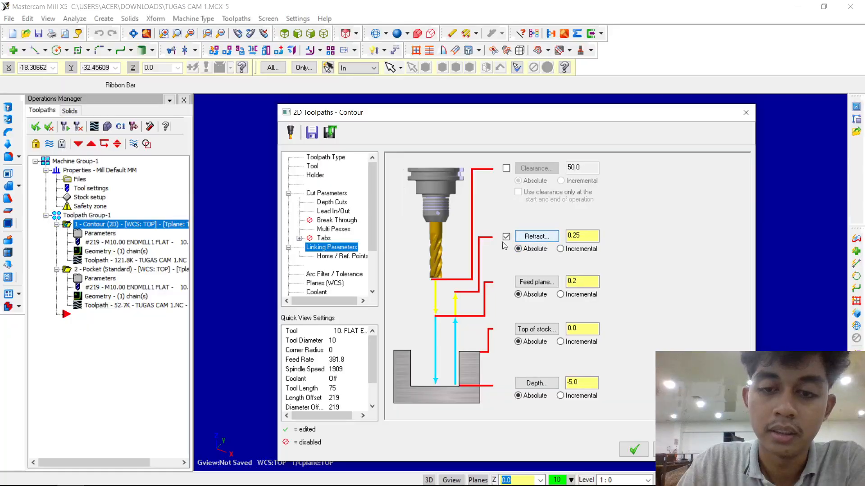
{"action": "left_click", "coordinate": [572, 236]}
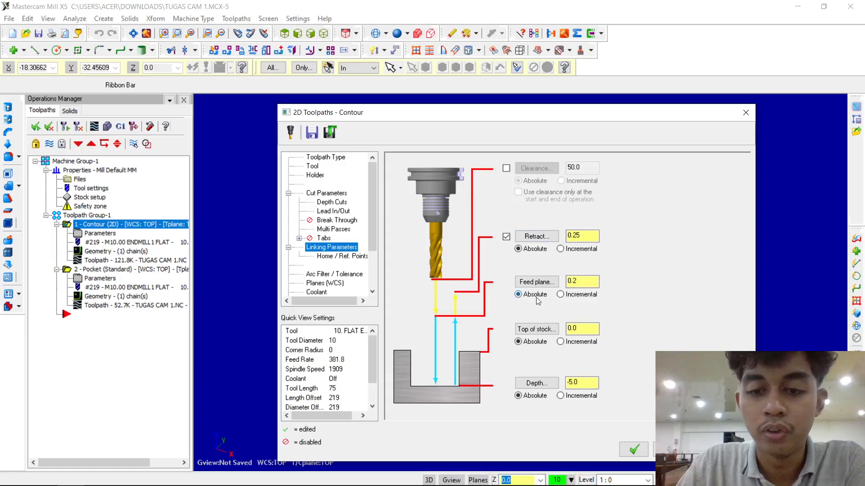
{"action": "left_click", "coordinate": [577, 281]}
{"action": "left_click", "coordinate": [579, 329]}
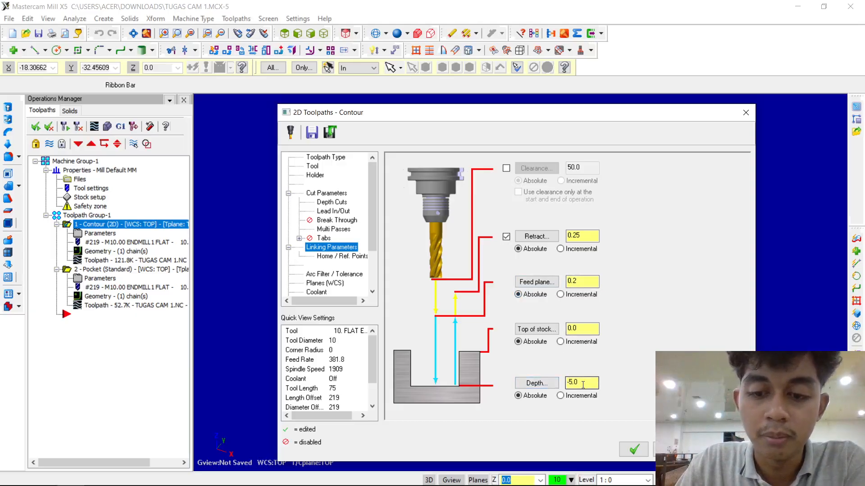
{"action": "left_click", "coordinate": [638, 450]}
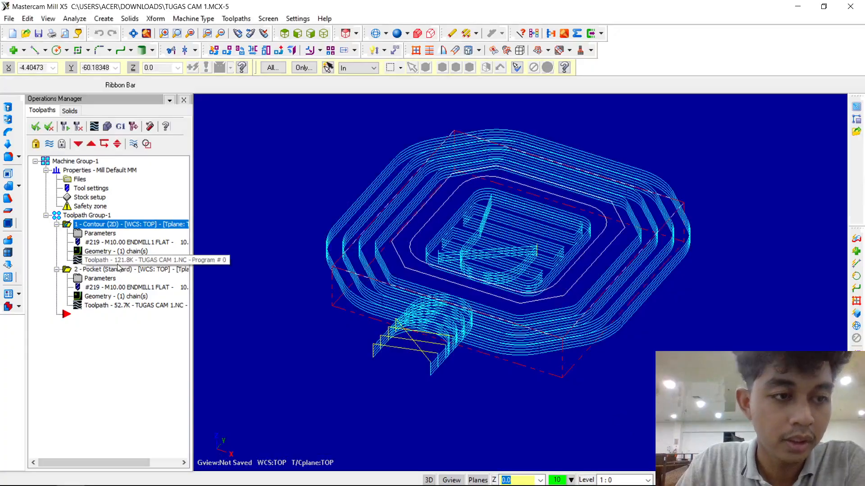
- Look through the mill toolpath types for Toolpath Group-1 again and dismiss the list
{"action": "right_click", "coordinate": [78, 219]}
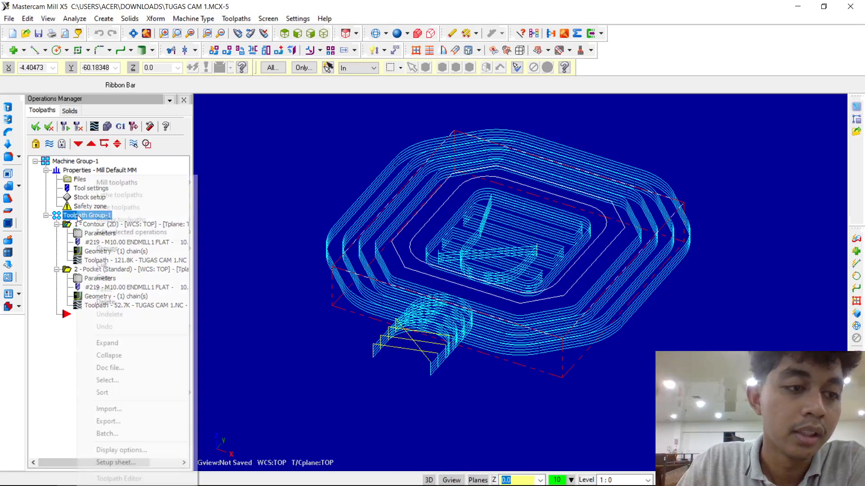
{"action": "mouse_move", "coordinate": [114, 186]}
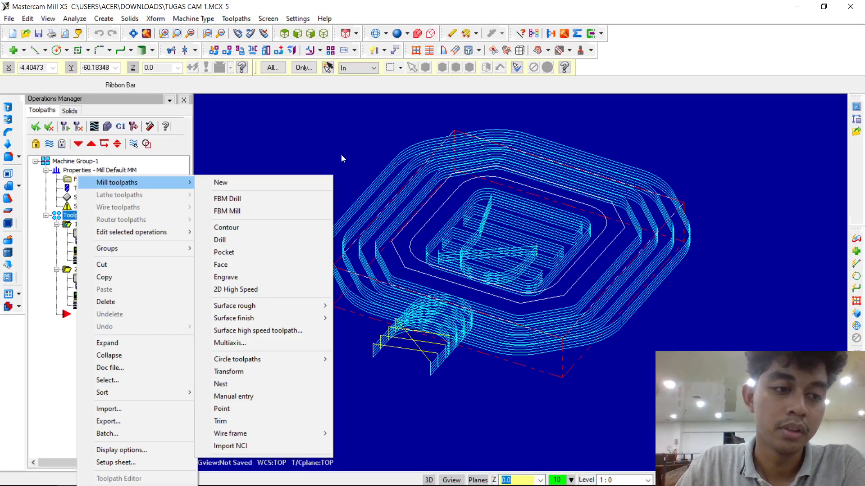
{"action": "right_click", "coordinate": [272, 150]}
{"action": "left_click", "coordinate": [226, 190]}
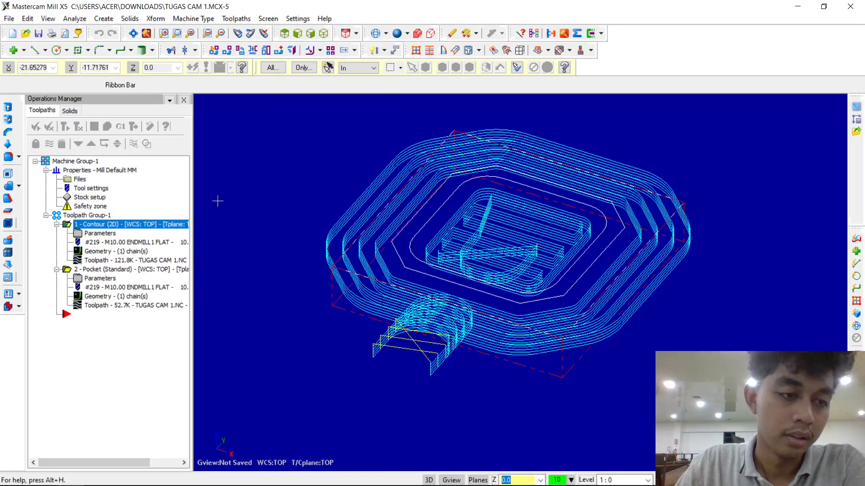
- Open the pocket operation's parameters and review its toolpath type and the 10 mm flat end mill's tool settings
{"action": "left_click", "coordinate": [82, 274]}
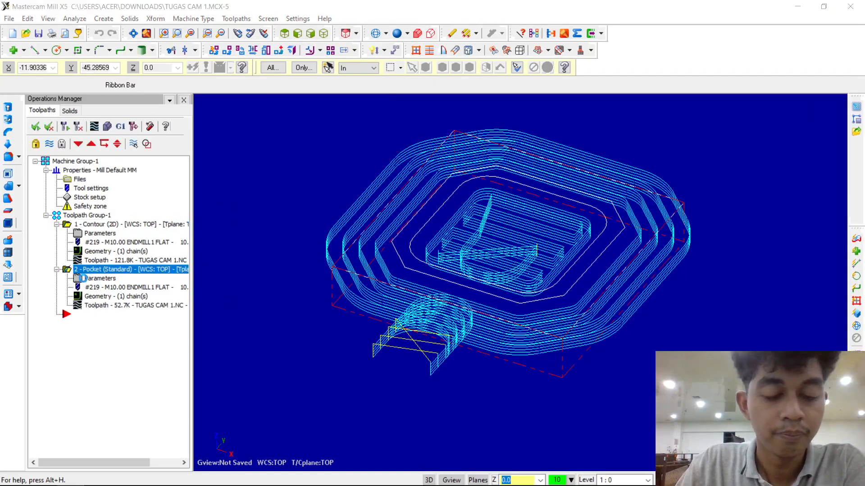
{"action": "left_click", "coordinate": [87, 278]}
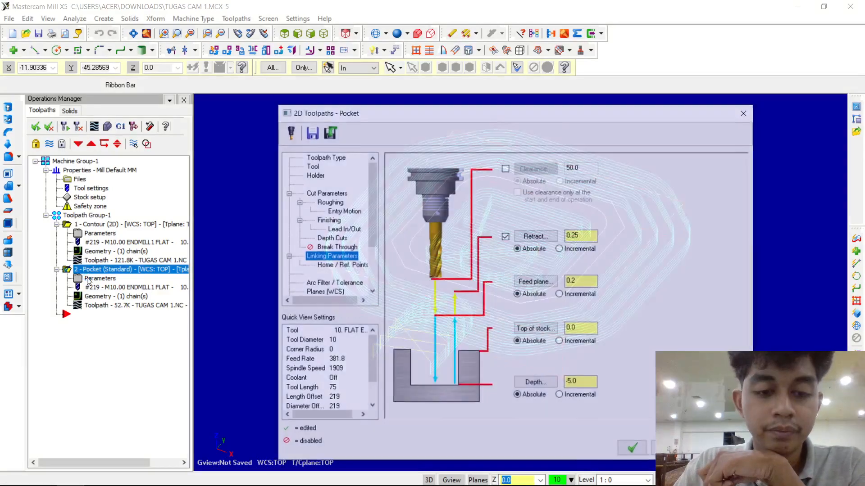
{"action": "left_click", "coordinate": [323, 158]}
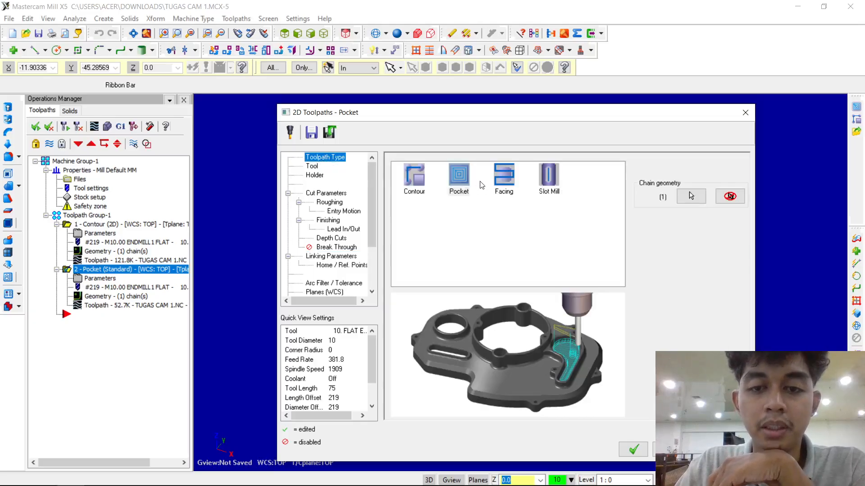
{"action": "left_click", "coordinate": [311, 166]}
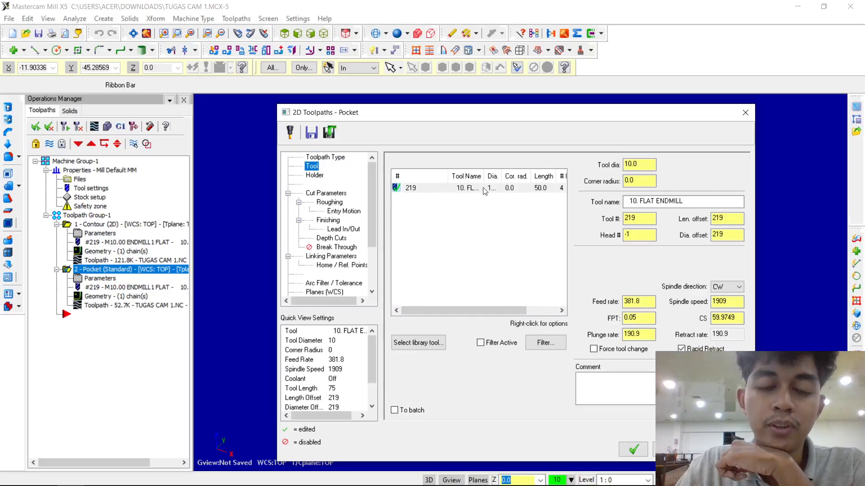
- Review the pocket operation's cut parameters, roughing, entry motion, finishing, lead in/out and depth cuts settings
{"action": "left_click", "coordinate": [316, 192]}
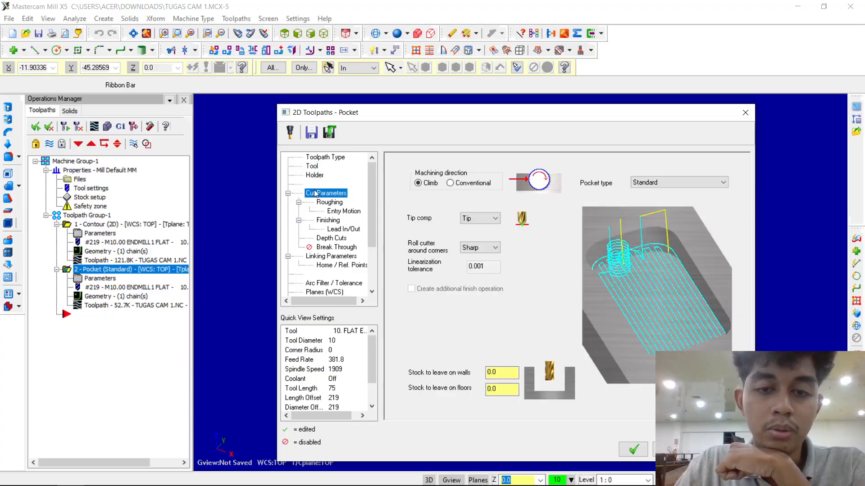
{"action": "left_click", "coordinate": [320, 203]}
{"action": "left_click", "coordinate": [332, 211]}
{"action": "left_click", "coordinate": [328, 221]}
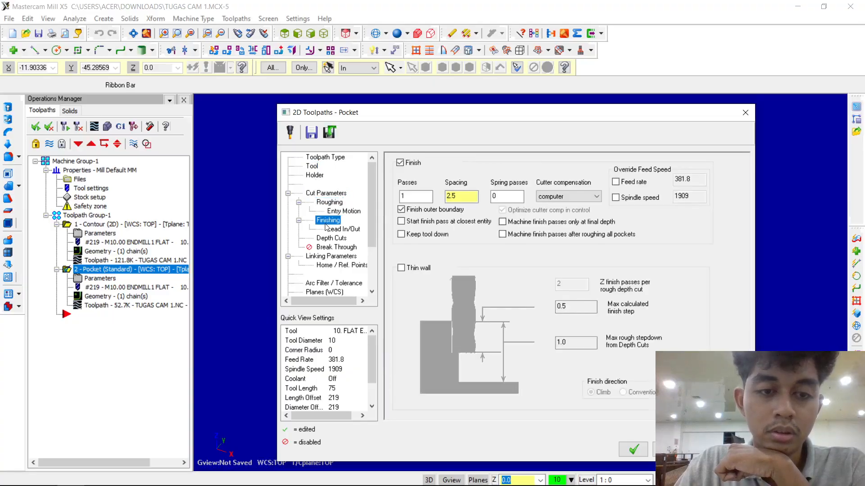
{"action": "left_click", "coordinate": [342, 229]}
{"action": "left_click", "coordinate": [338, 239]}
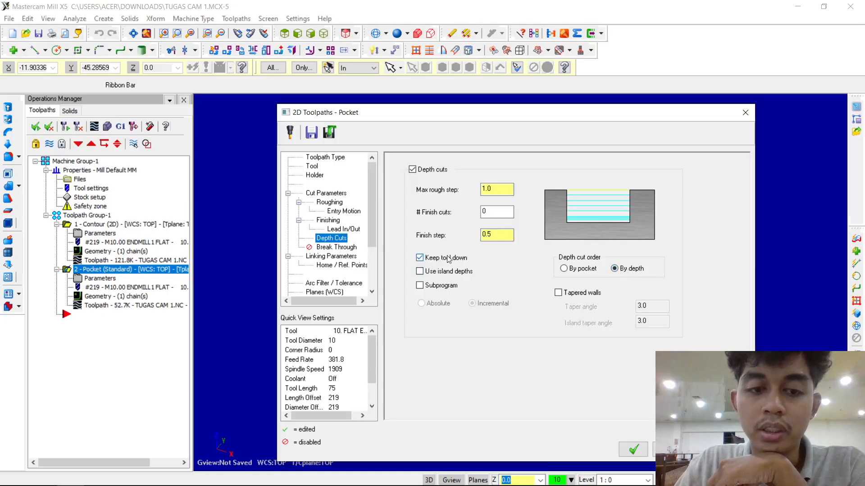
- Review the pocket operation's linking parameters, home and reference points, planes and arc filter tolerance, and accept its parameters
{"action": "left_click", "coordinate": [307, 257]}
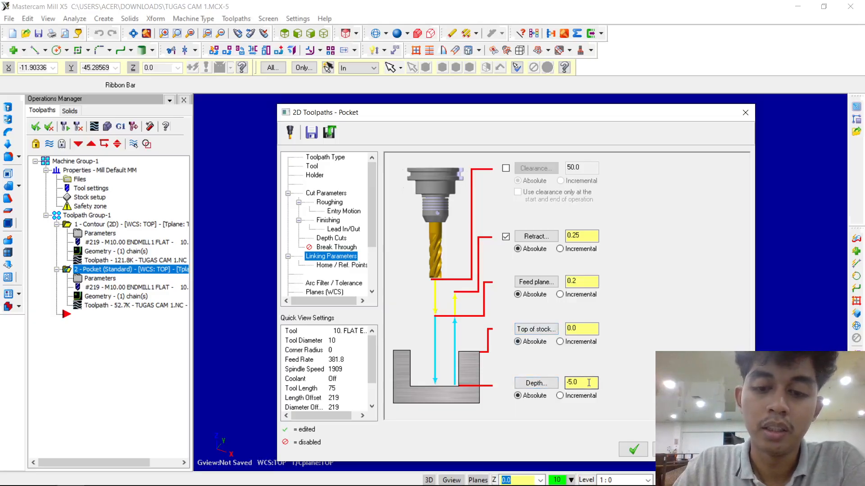
{"action": "left_click", "coordinate": [355, 265]}
{"action": "left_click", "coordinate": [345, 293]}
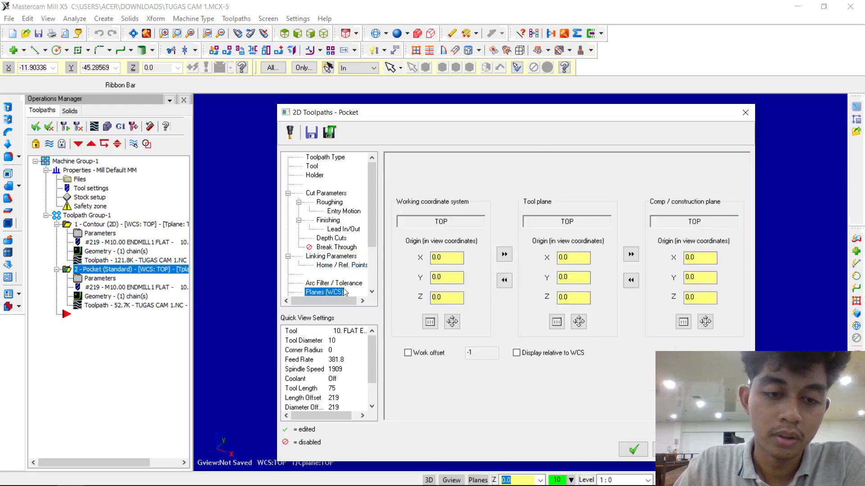
{"action": "left_click", "coordinate": [345, 284]}
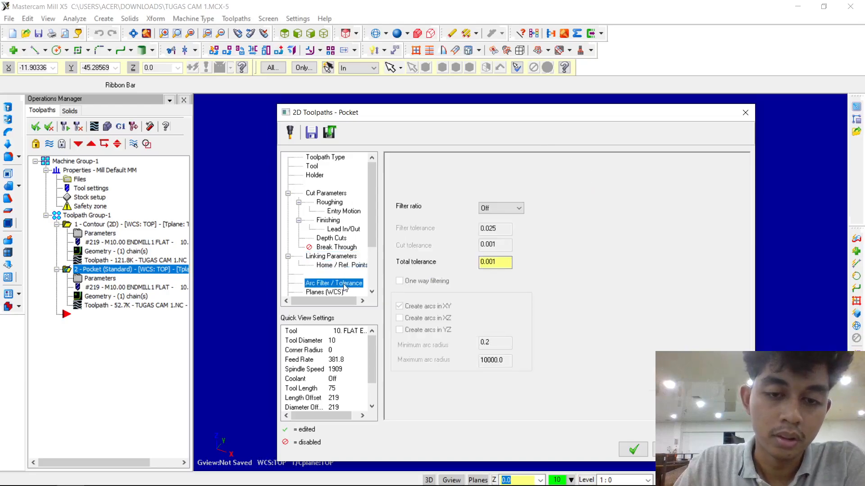
{"action": "left_click", "coordinate": [640, 449]}
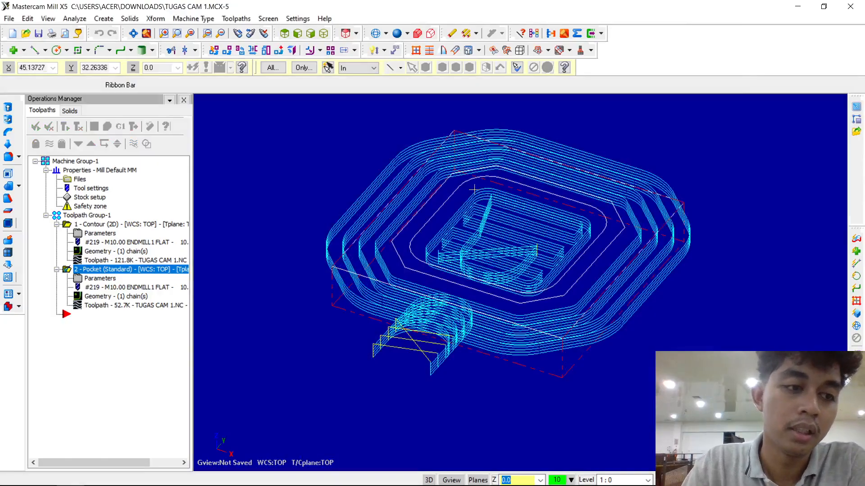
- Verify all operations of Toolpath Group-1 by running the machining simulation to the end, and close the verification
{"action": "left_click", "coordinate": [62, 218]}
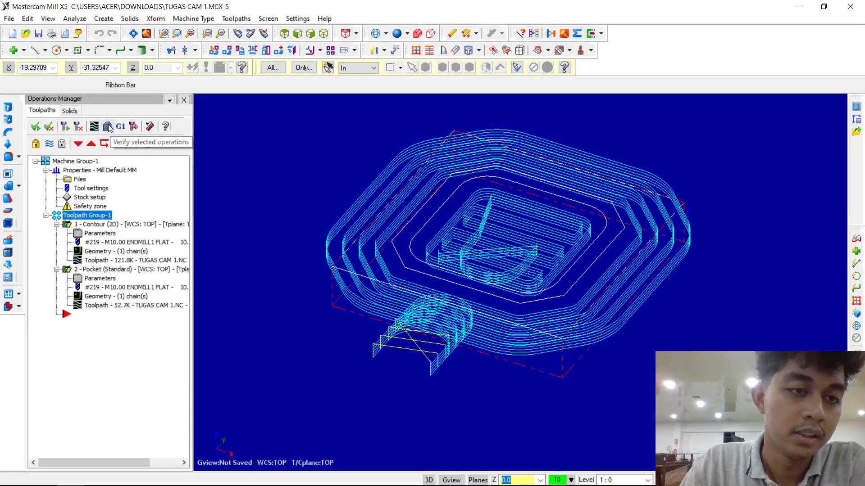
{"action": "left_click", "coordinate": [108, 127]}
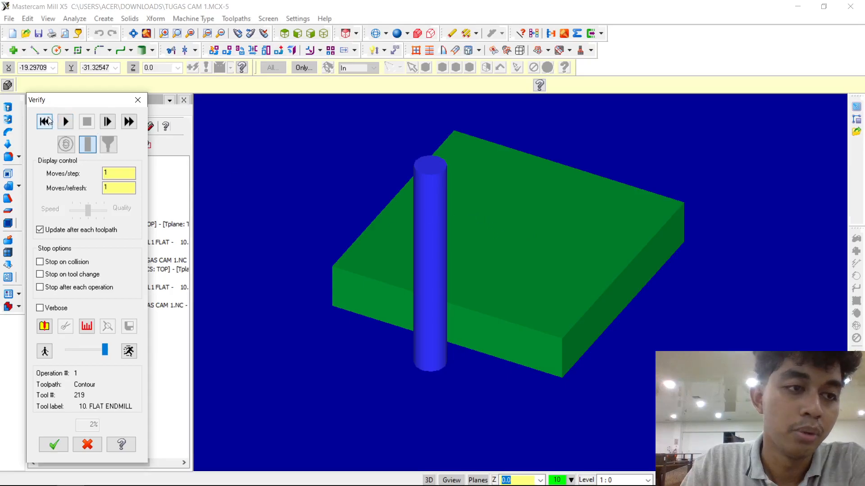
{"action": "left_click", "coordinate": [65, 121]}
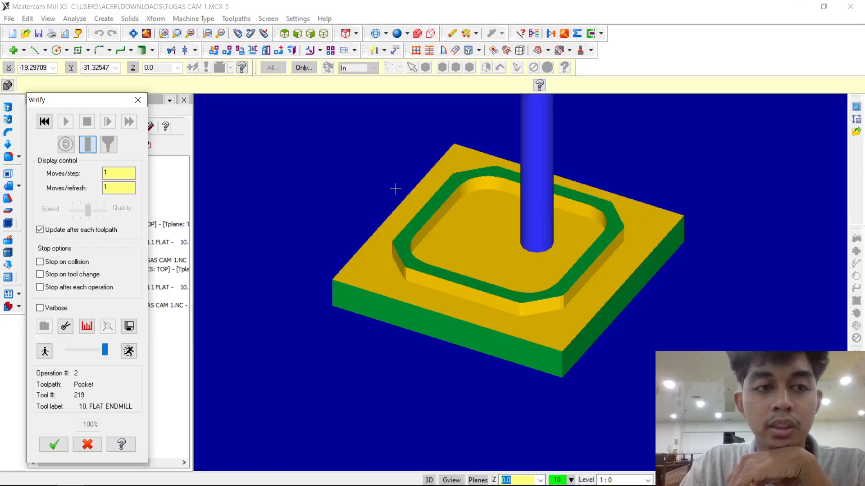
{"action": "left_click", "coordinate": [136, 100]}
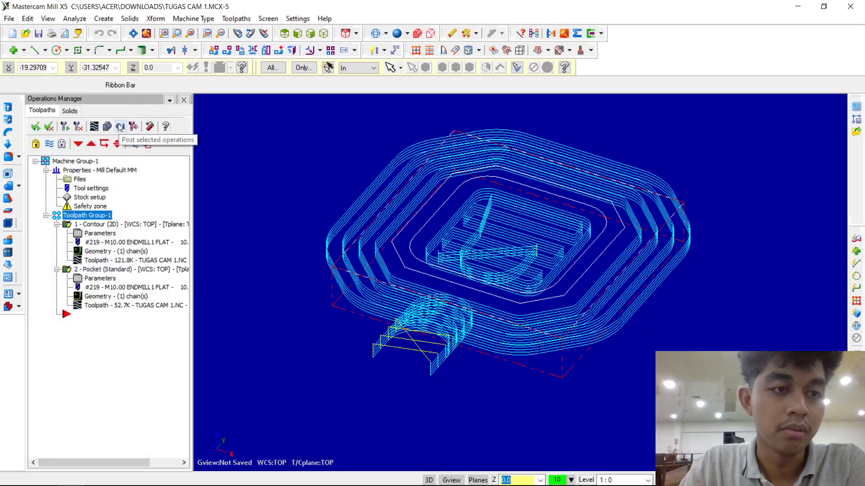
- Bring up post processing for Toolpath Group-1 with NC file output, continue to the save location, and close it without saving
{"action": "left_click", "coordinate": [120, 127]}
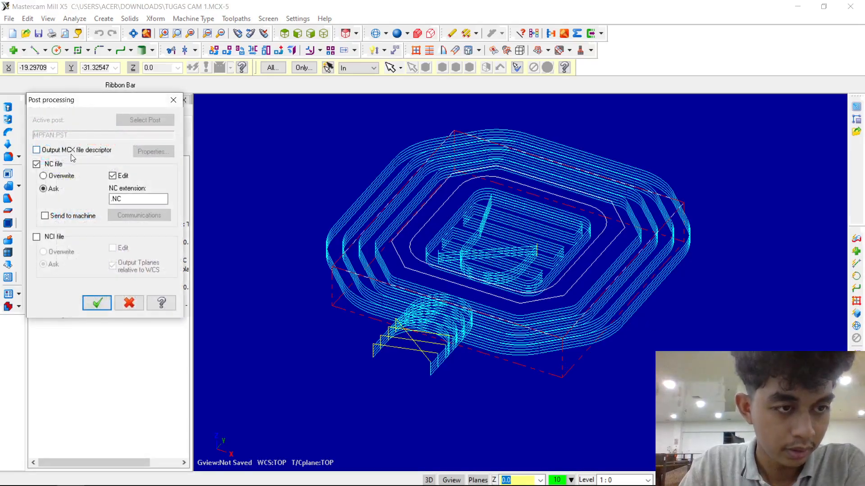
{"action": "left_click", "coordinate": [108, 303]}
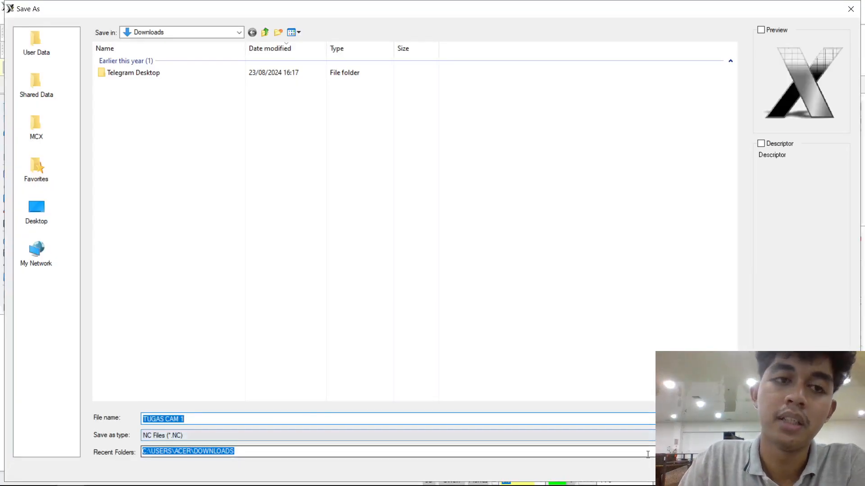
{"action": "left_click", "coordinate": [857, 13]}
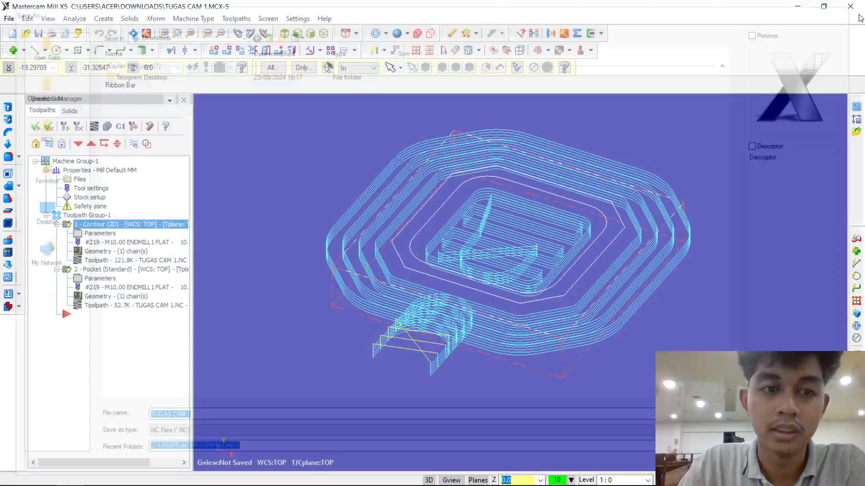
- Switch to Mastercam X Editor, examine the G-code of TUGAS CAM 1.NC from the pocket moves back to the beginning, and minimize the editor
{"action": "left_click", "coordinate": [102, 475]}
{"action": "scroll", "coordinate": [120, 197], "scroll_direction": "up", "scroll_amount": 6}
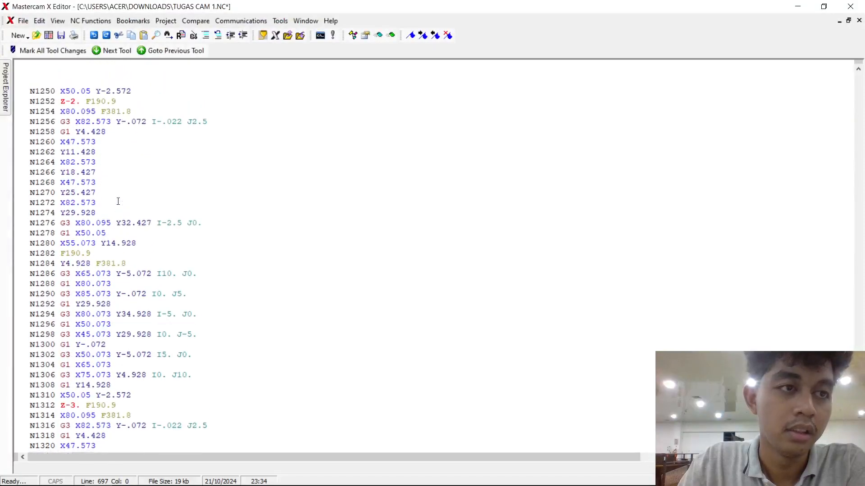
{"action": "scroll", "coordinate": [120, 197], "scroll_direction": "up", "scroll_amount": 20}
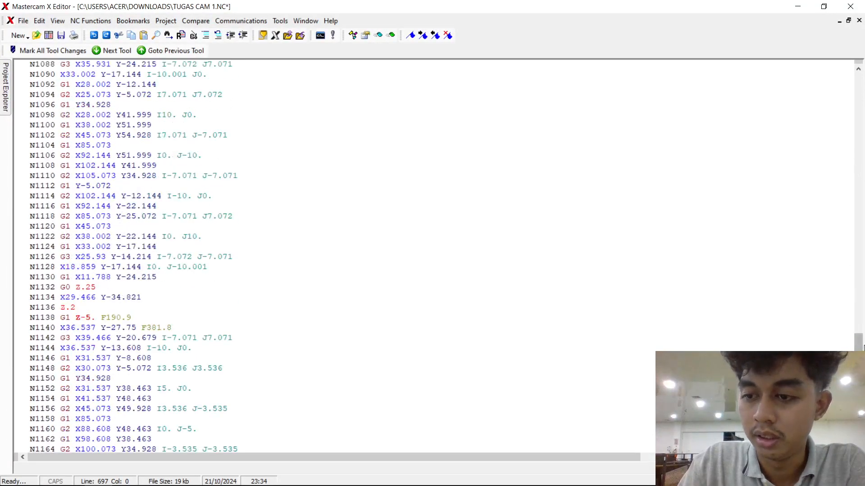
{"action": "left_click_drag", "start_coordinate": [862, 349], "coordinate": [860, 76]}
{"action": "scroll", "coordinate": [862, 90], "scroll_direction": "down", "scroll_amount": 1}
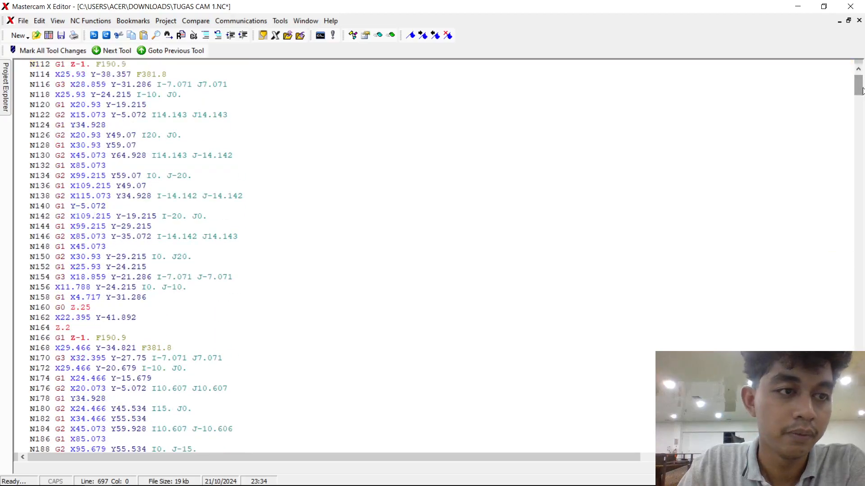
{"action": "scroll", "coordinate": [659, 109], "scroll_direction": "down", "scroll_amount": 20}
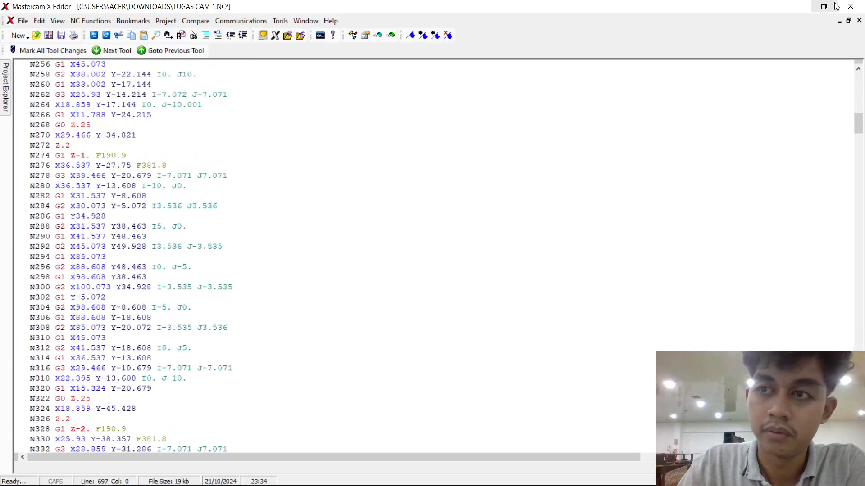
{"action": "left_click", "coordinate": [798, 6]}
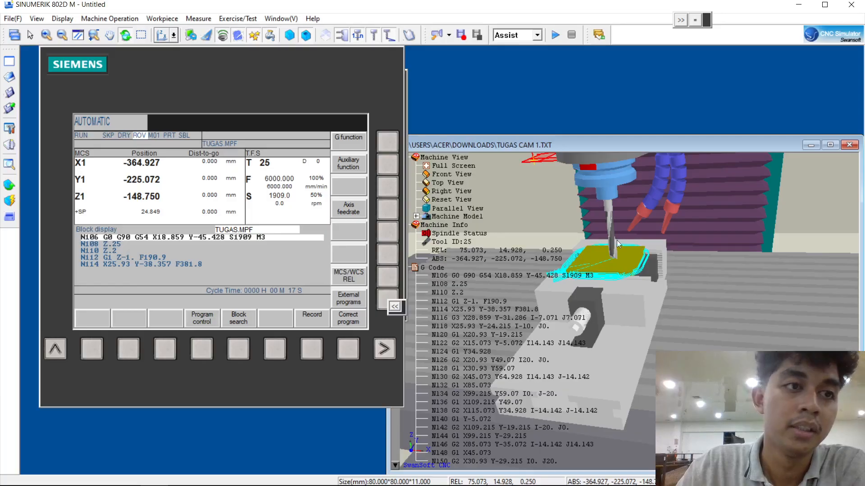
- In the SINUMERIK 802D M simulator, review flat tool 001 and the magazine stations it can be added to, and accept the tool management
{"action": "left_click", "coordinate": [111, 20]}
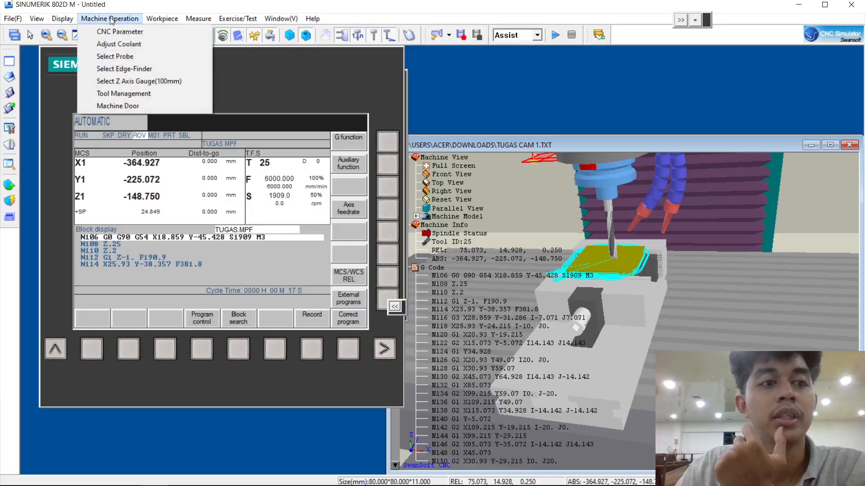
{"action": "left_click", "coordinate": [153, 93]}
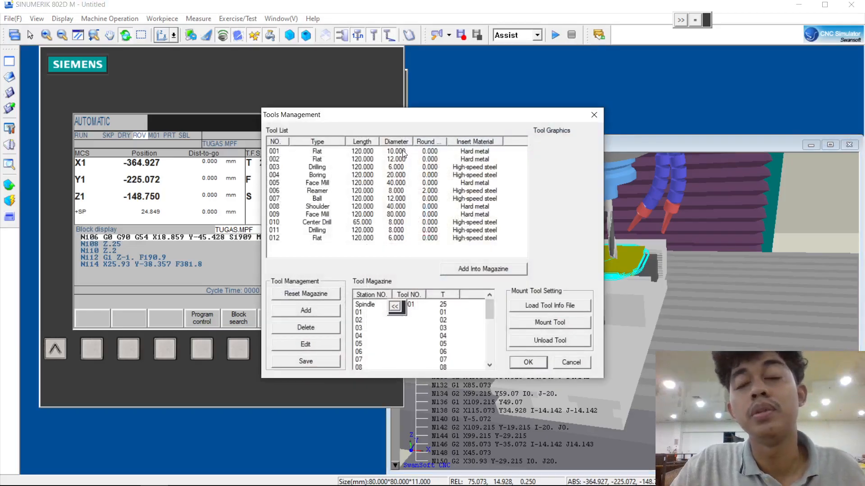
{"action": "left_click", "coordinate": [402, 151]}
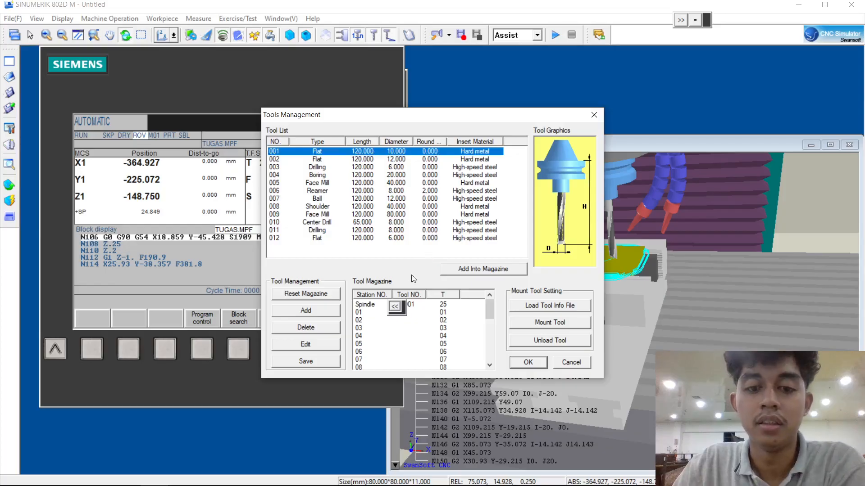
{"action": "left_click", "coordinate": [477, 269]}
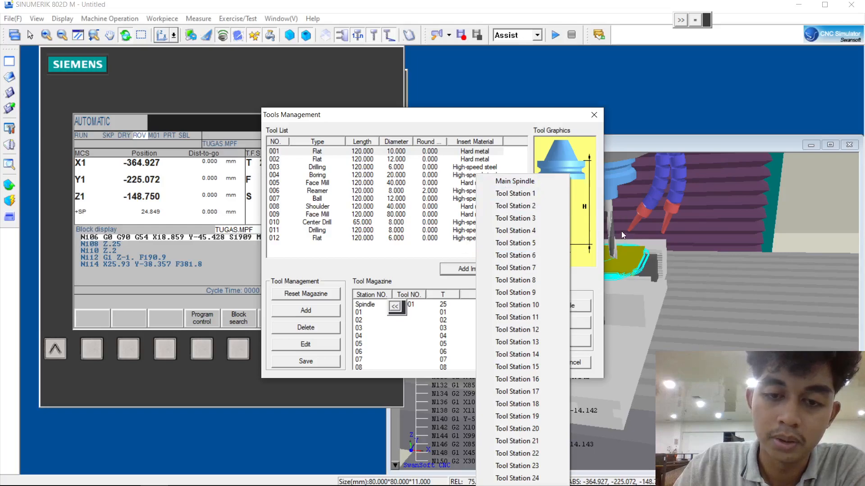
{"action": "left_click", "coordinate": [391, 264]}
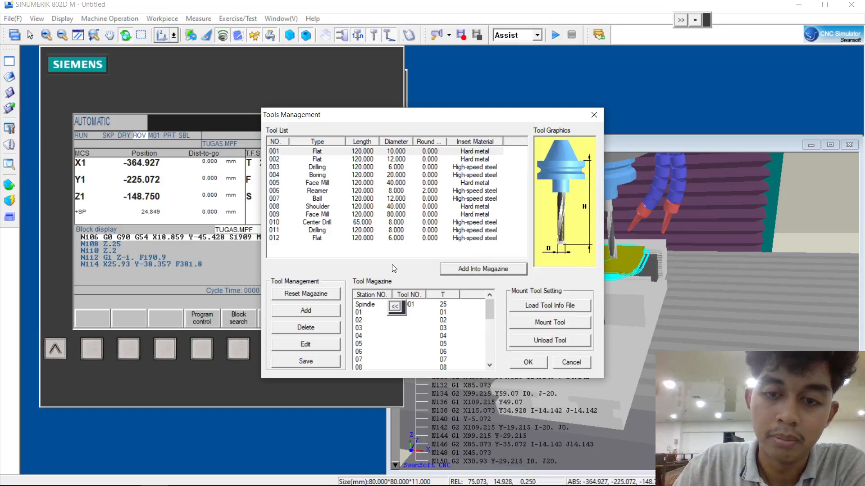
{"action": "left_click", "coordinate": [528, 363]}
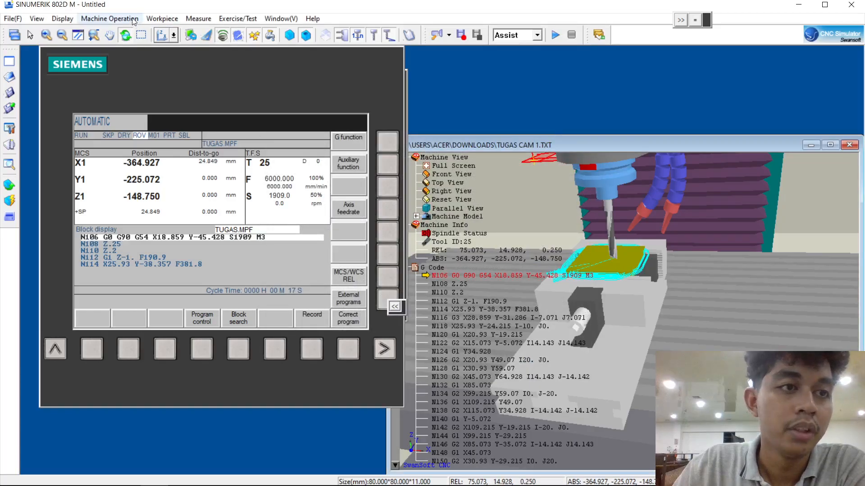
- Review the workpiece's box dimensions, G54 work offset and material, and accept the stock size and WCS settings
{"action": "left_click", "coordinate": [163, 18]}
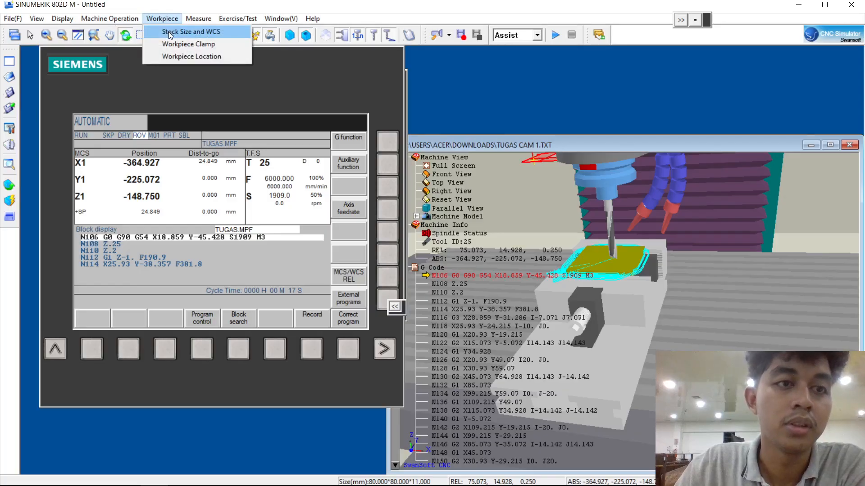
{"action": "left_click", "coordinate": [170, 36]}
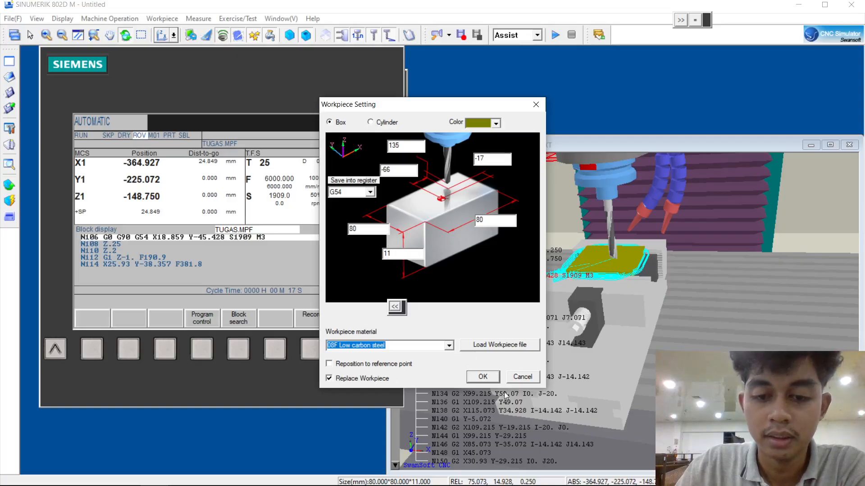
{"action": "left_click", "coordinate": [482, 378]}
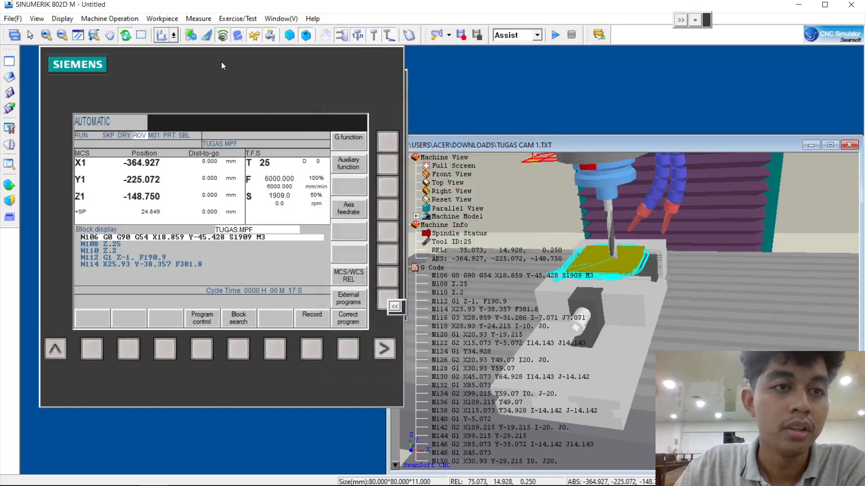
- Review the workpiece clamp settings with the vise type and its positioning, and accept them
{"action": "left_click", "coordinate": [162, 19]}
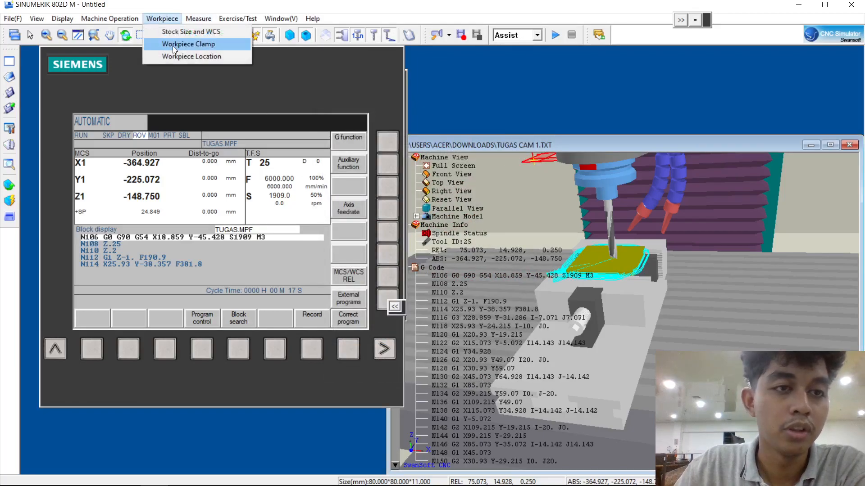
{"action": "left_click", "coordinate": [172, 46]}
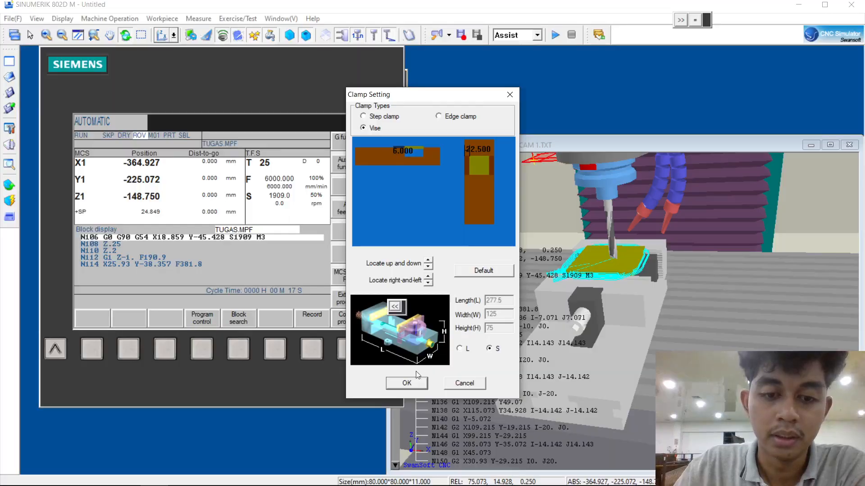
{"action": "left_click", "coordinate": [406, 383]}
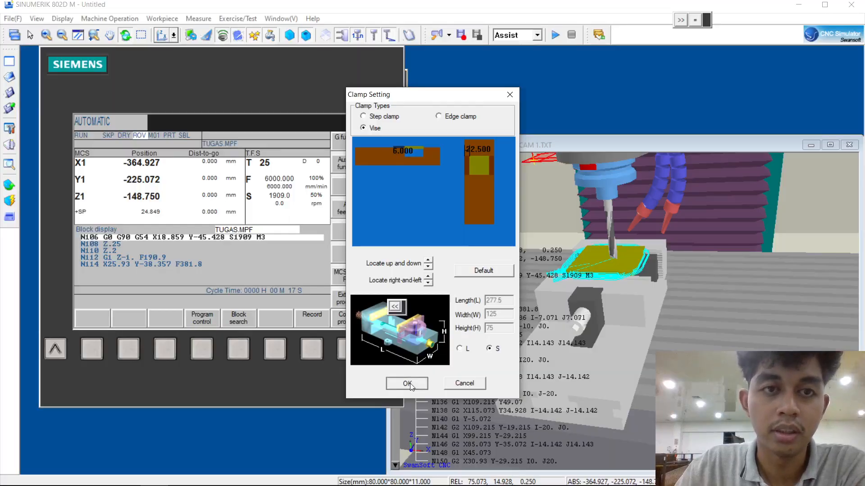
- Rapid-position the tool to the near top corner of the workpiece and accept the quick move
{"action": "scroll", "coordinate": [670, 214], "scroll_direction": "down", "scroll_amount": 2}
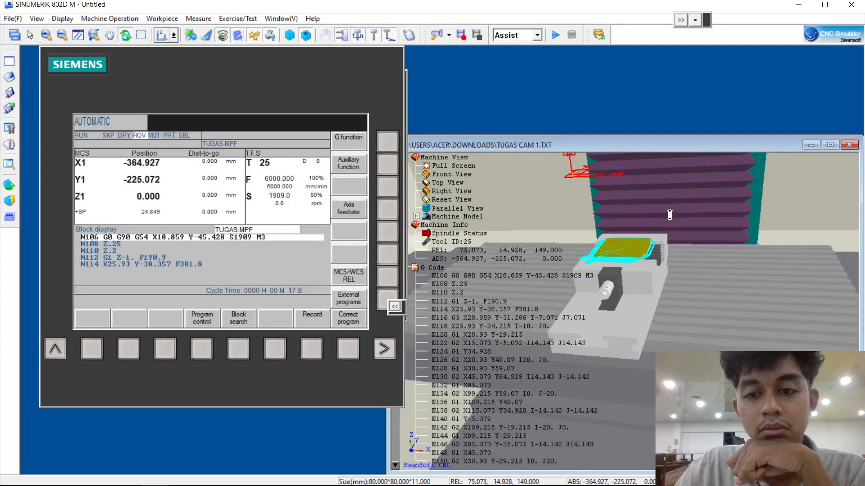
{"action": "scroll", "coordinate": [670, 215], "scroll_direction": "up", "scroll_amount": 1}
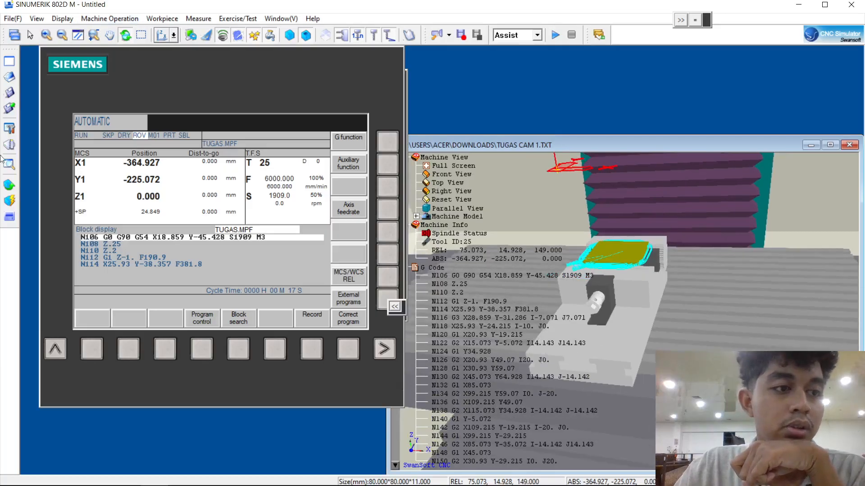
{"action": "left_click", "coordinate": [11, 201]}
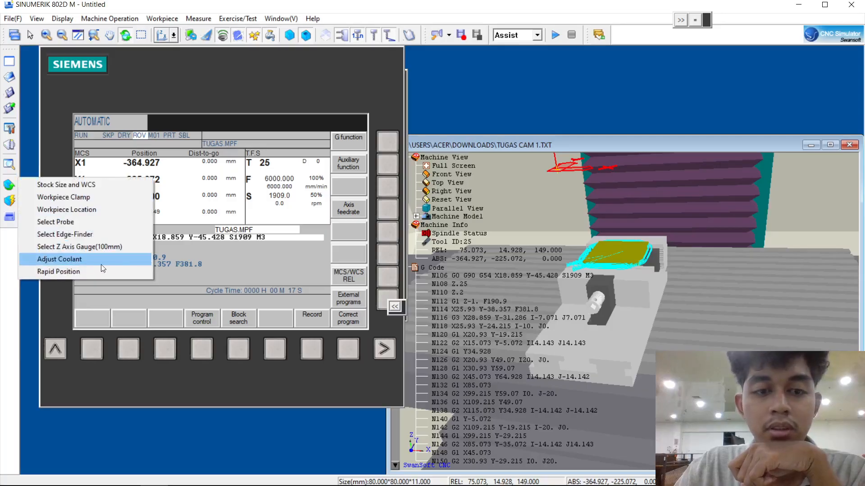
{"action": "left_click", "coordinate": [69, 270]}
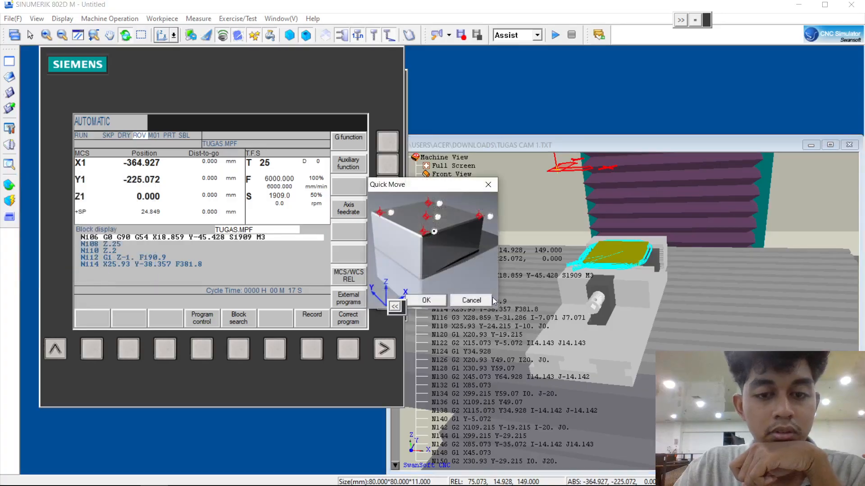
{"action": "left_click", "coordinate": [431, 298]}
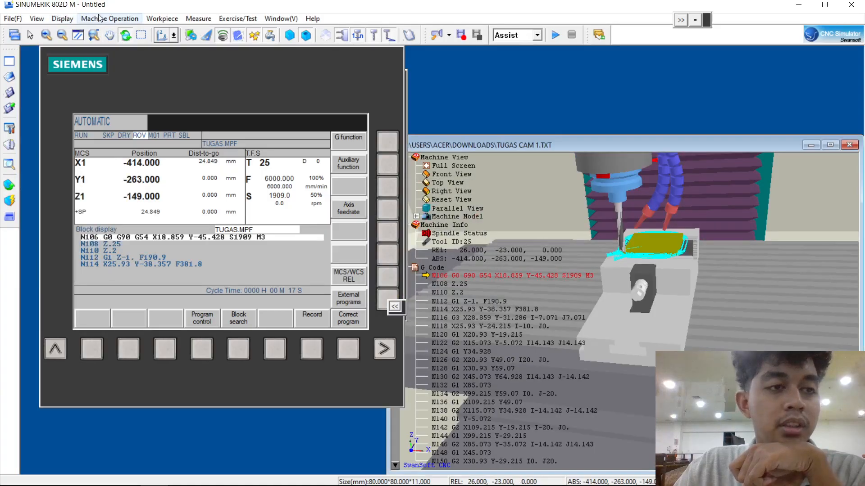
- Review the controller's list of stored programs and the prompt for naming a new program, and return to TUGAS.MPF in automatic mode
{"action": "left_click", "coordinate": [695, 20]}
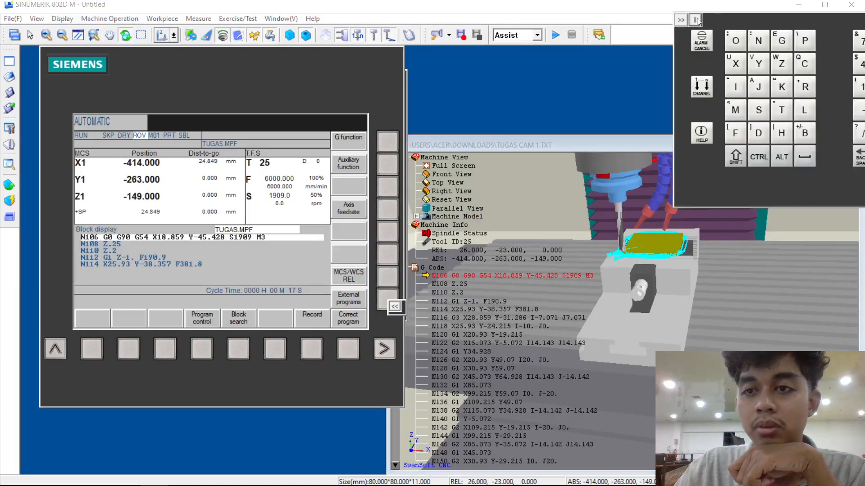
{"action": "left_click", "coordinate": [681, 21]}
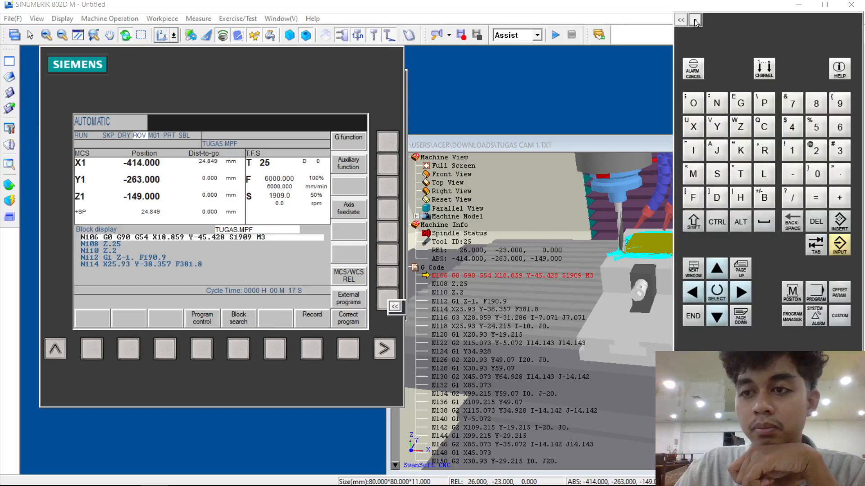
{"action": "left_click", "coordinate": [792, 317]}
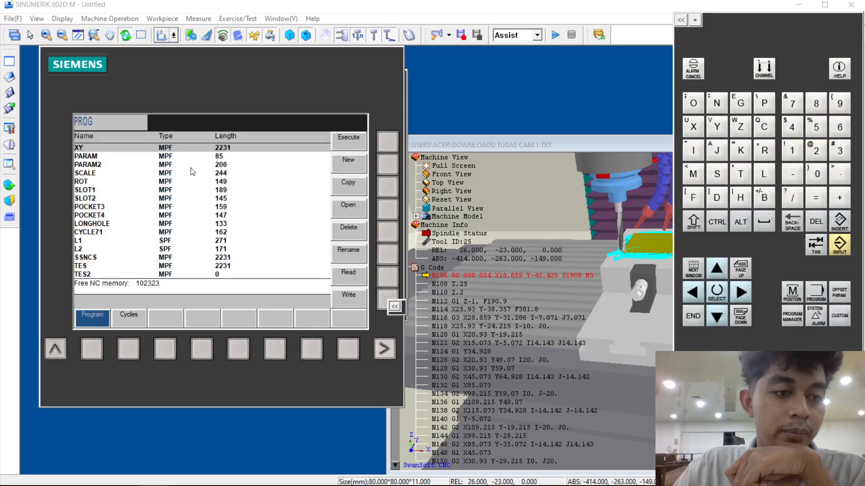
{"action": "left_click", "coordinate": [382, 169]}
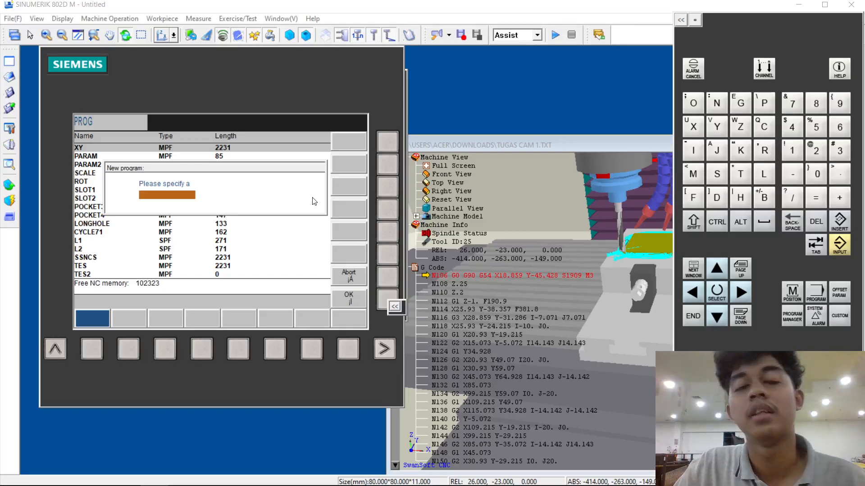
{"action": "left_click", "coordinate": [377, 293]}
{"action": "left_click", "coordinate": [271, 193]}
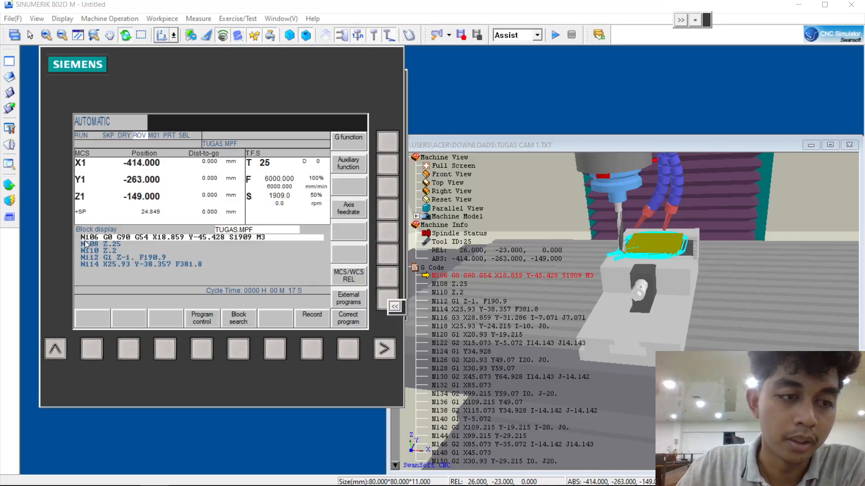
- Start the automatic machining cycle of TUGAS.MPF on the clamped workpiece and follow the tool's cutting path
{"action": "scroll", "coordinate": [532, 315], "scroll_direction": "down", "scroll_amount": 2}
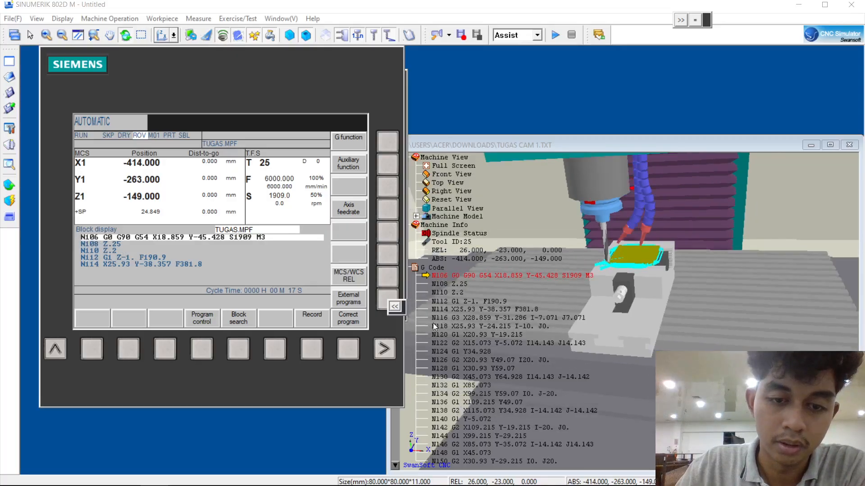
{"action": "scroll", "coordinate": [433, 323], "scroll_direction": "down", "scroll_amount": 3}
{"action": "scroll", "coordinate": [434, 323], "scroll_direction": "up", "scroll_amount": 2}
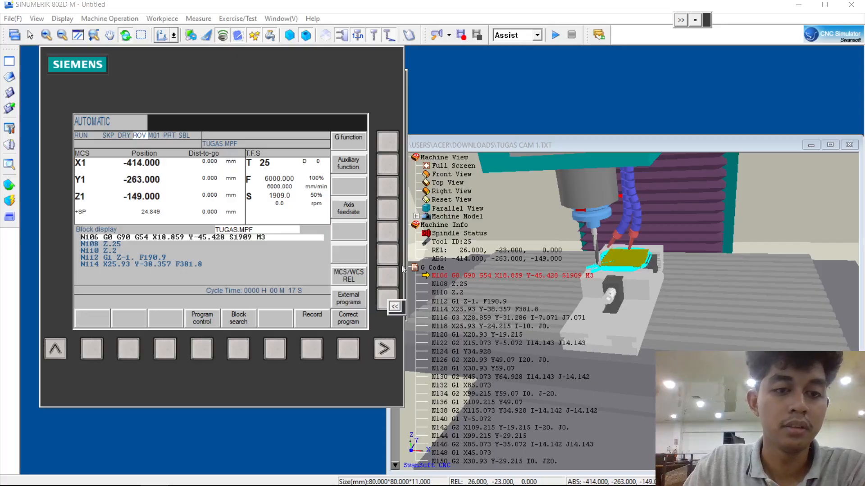
{"action": "left_click", "coordinate": [407, 125]}
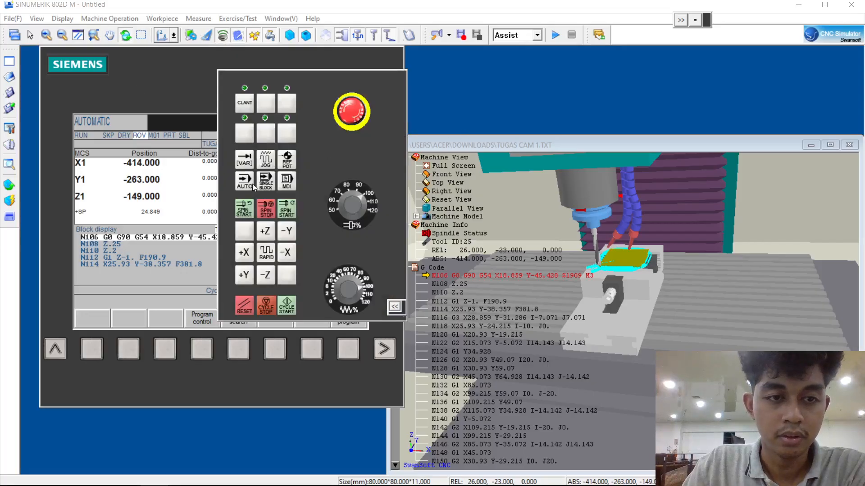
{"action": "left_click", "coordinate": [287, 306]}
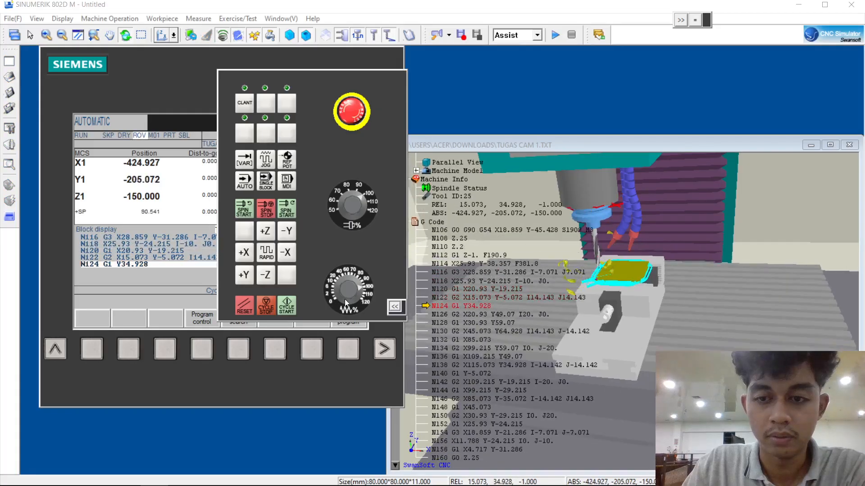
{"action": "left_click_drag", "start_coordinate": [761, 285], "coordinate": [791, 285]}
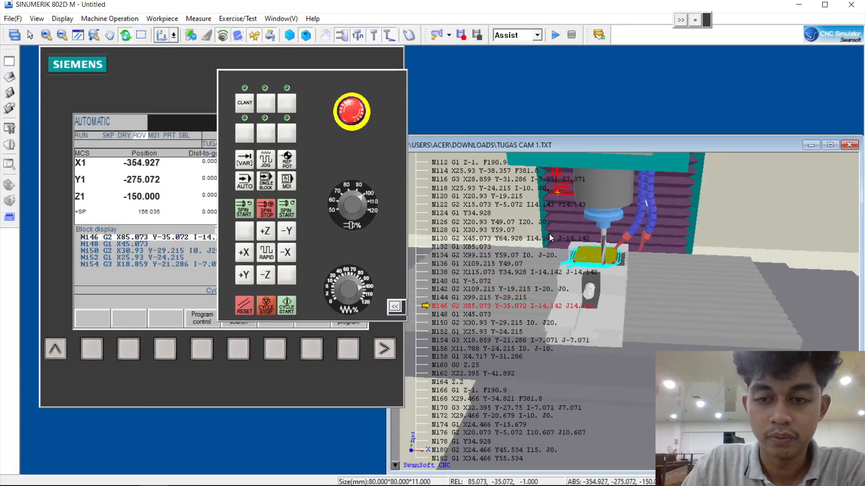
- Examine the machined outer contour and inner pocket of the workpiece up close, and bring up the measuring commands
{"action": "scroll", "coordinate": [636, 260], "scroll_direction": "up", "scroll_amount": 4}
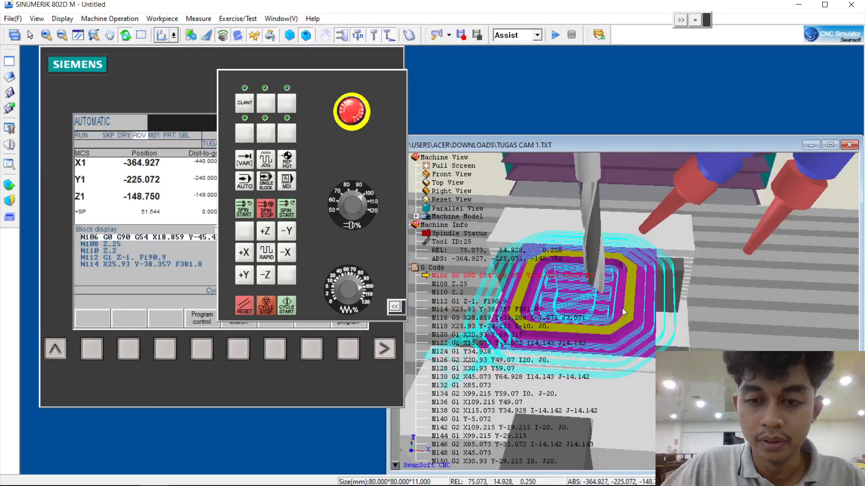
{"action": "scroll", "coordinate": [597, 291], "scroll_direction": "down", "scroll_amount": 2}
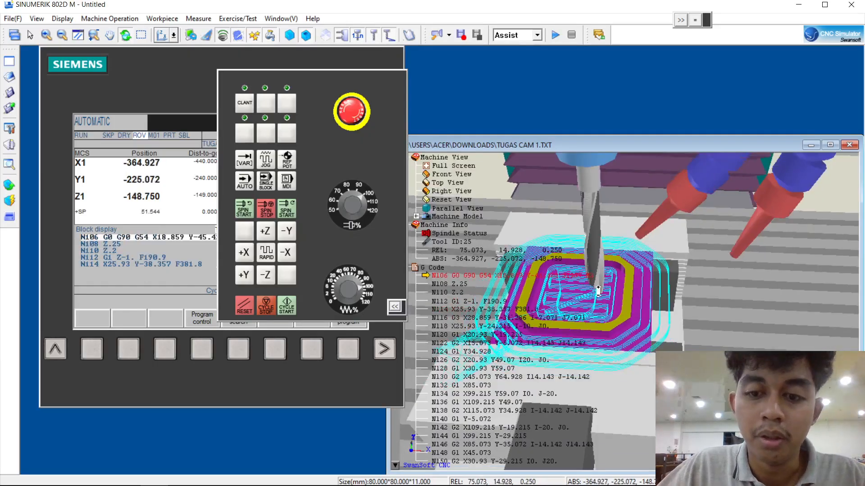
{"action": "left_click_drag", "start_coordinate": [598, 291], "coordinate": [648, 292]}
{"action": "scroll", "coordinate": [566, 292], "scroll_direction": "down", "scroll_amount": 2}
{"action": "scroll", "coordinate": [566, 291], "scroll_direction": "up", "scroll_amount": 5}
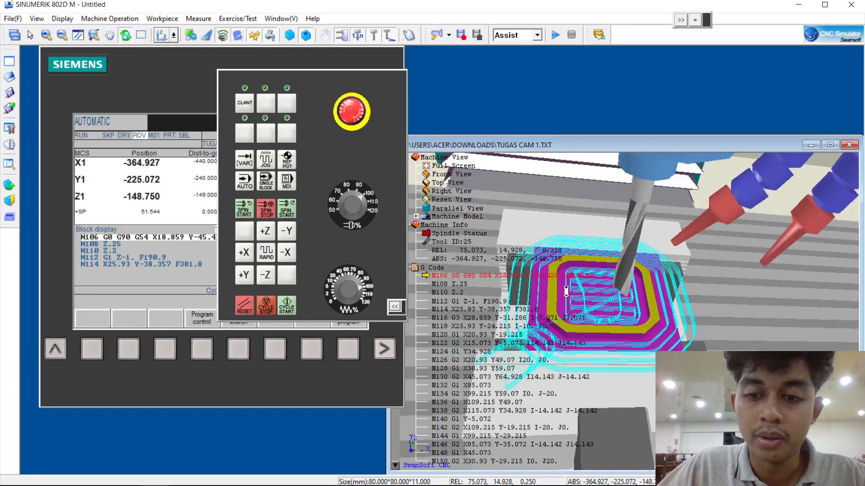
{"action": "scroll", "coordinate": [560, 288], "scroll_direction": "up", "scroll_amount": 3}
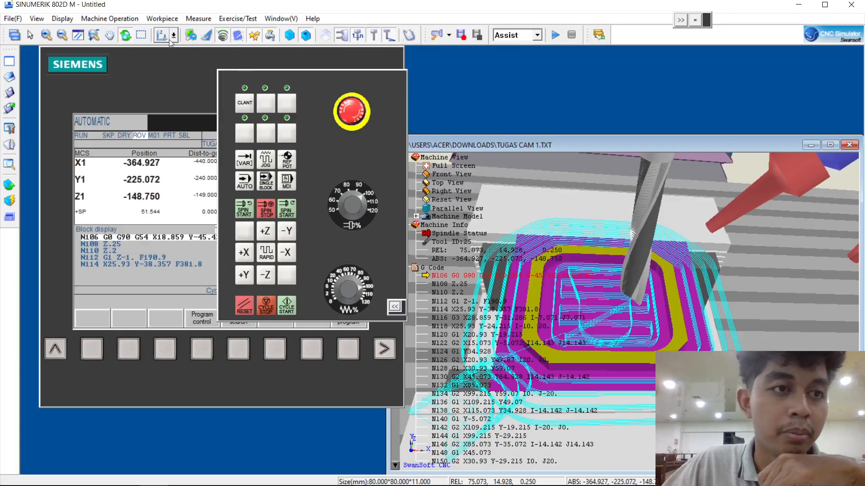
{"action": "left_click", "coordinate": [199, 18]}
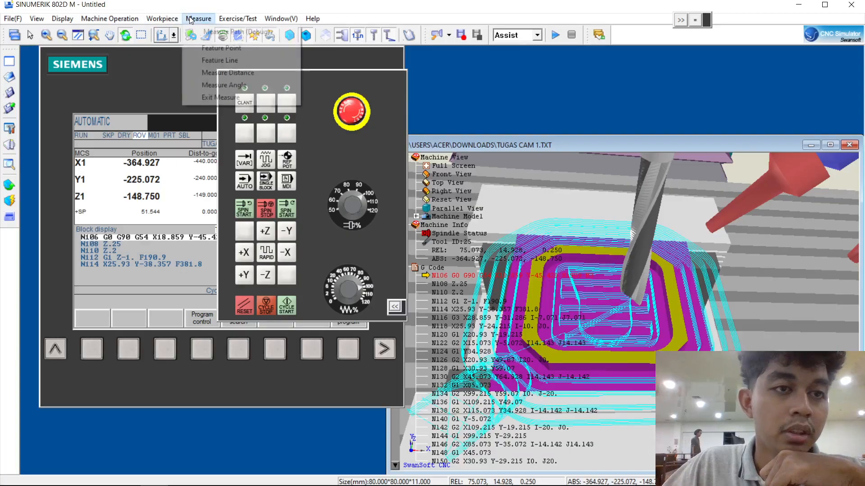